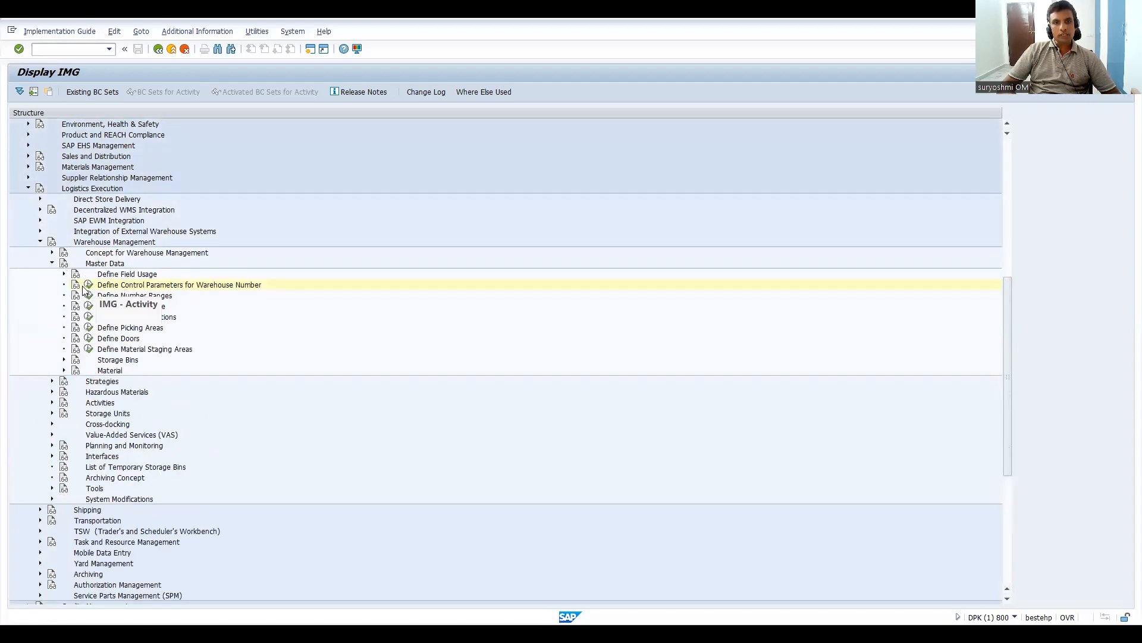
Step: Read the documentation for the Define Control Parameters for Warehouse Number activity under Warehouse Management master data
click(76, 285)
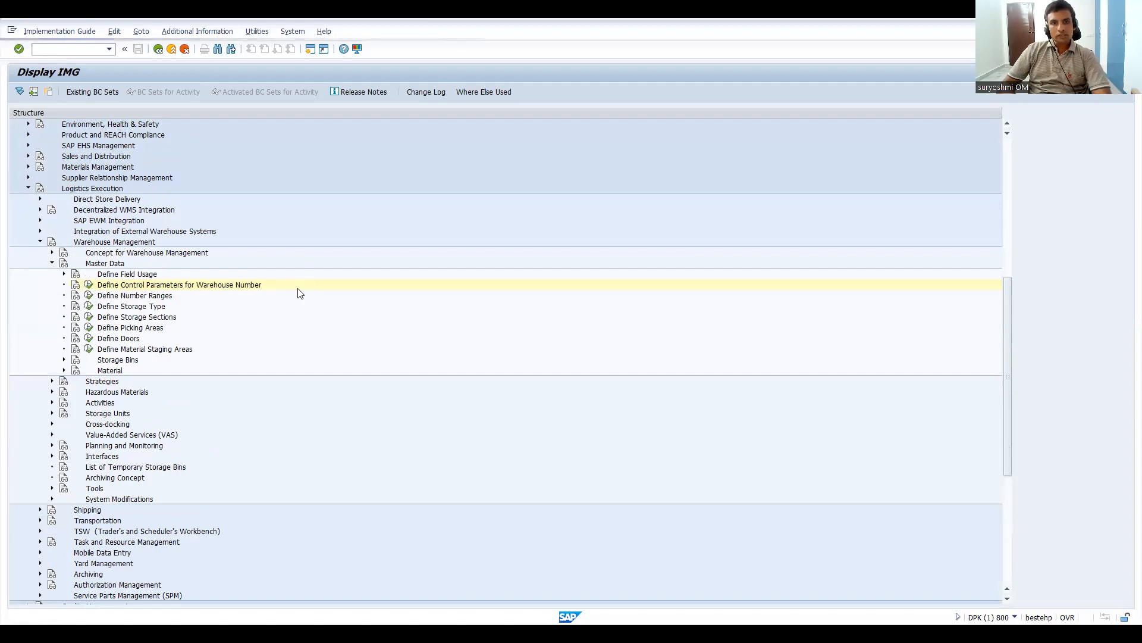
click(635, 19)
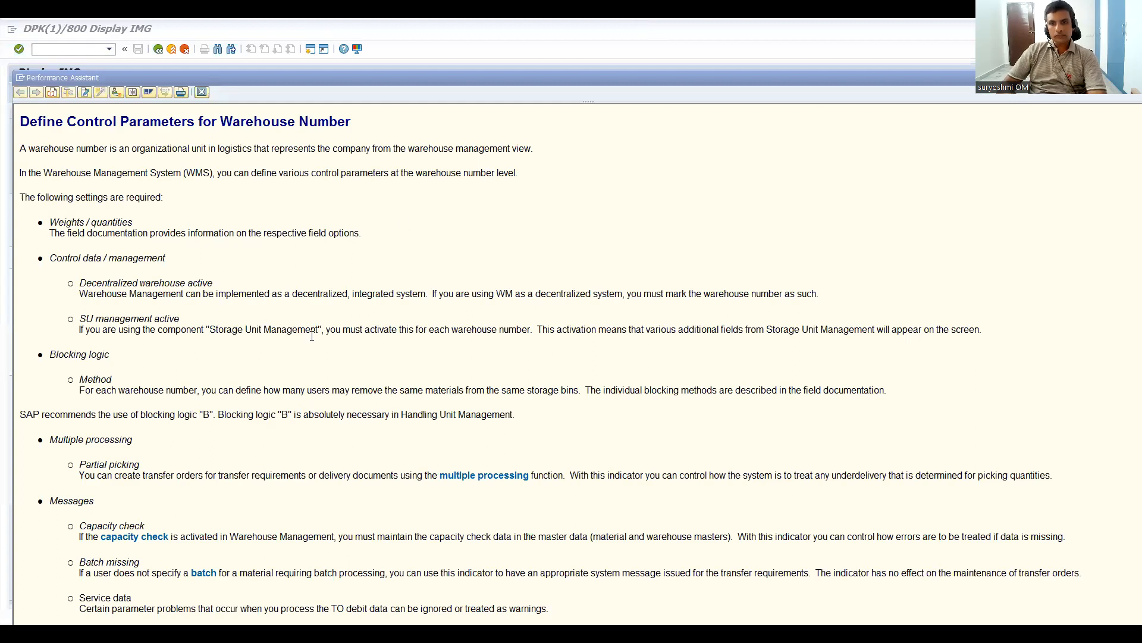
click(315, 363)
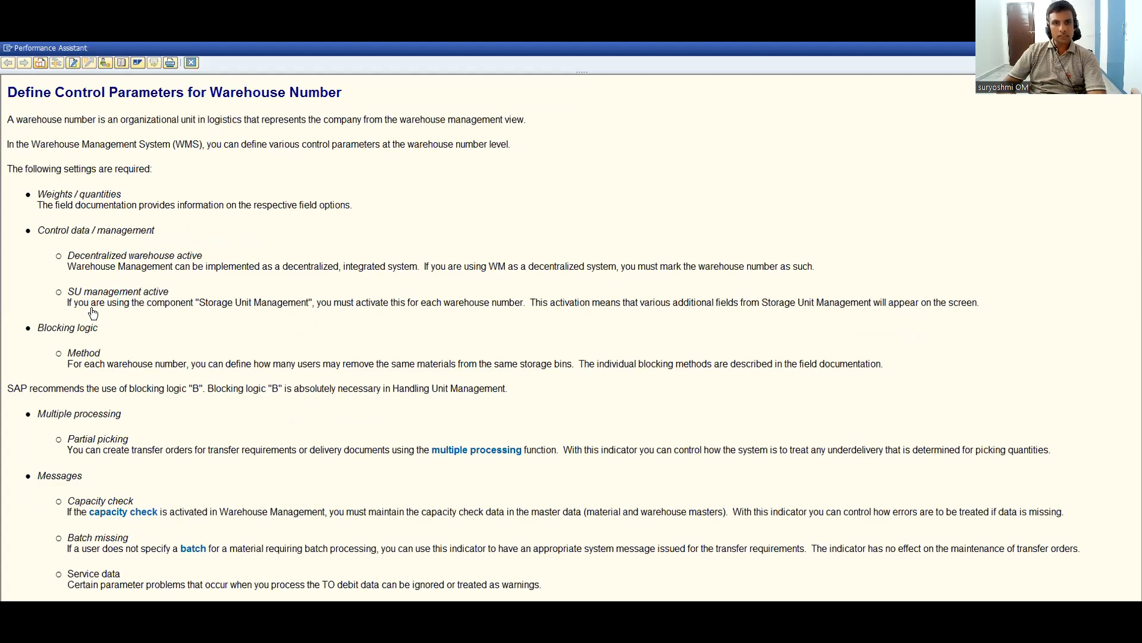
Step: Execute Define Control Parameters for Warehouse Number, find warehouse Z05 and open its control details
click(90, 286)
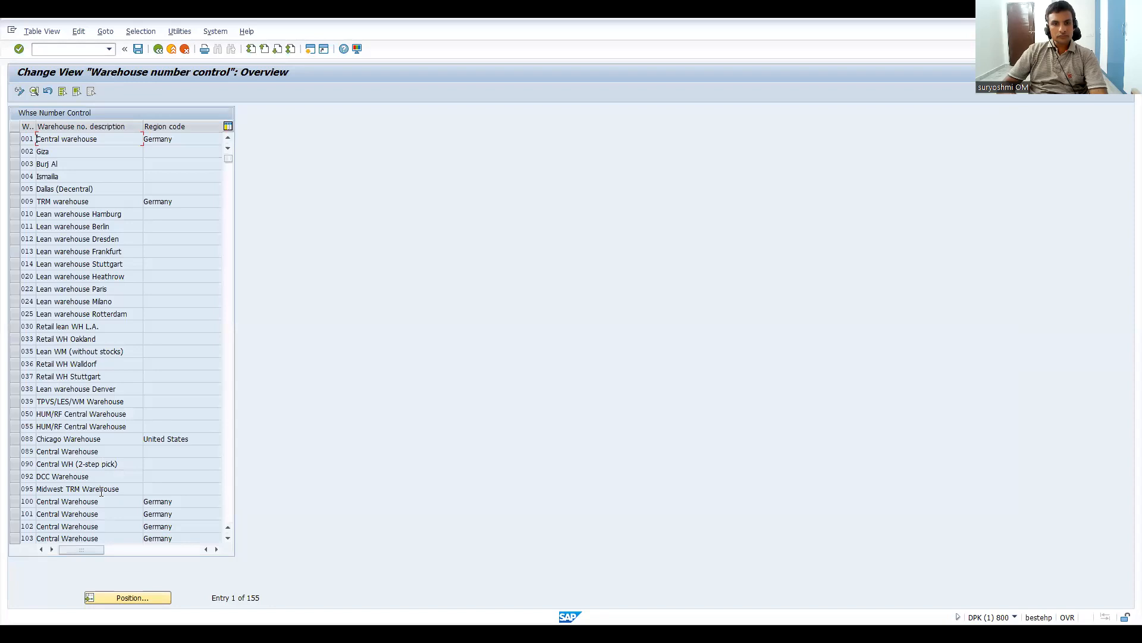
click(122, 597)
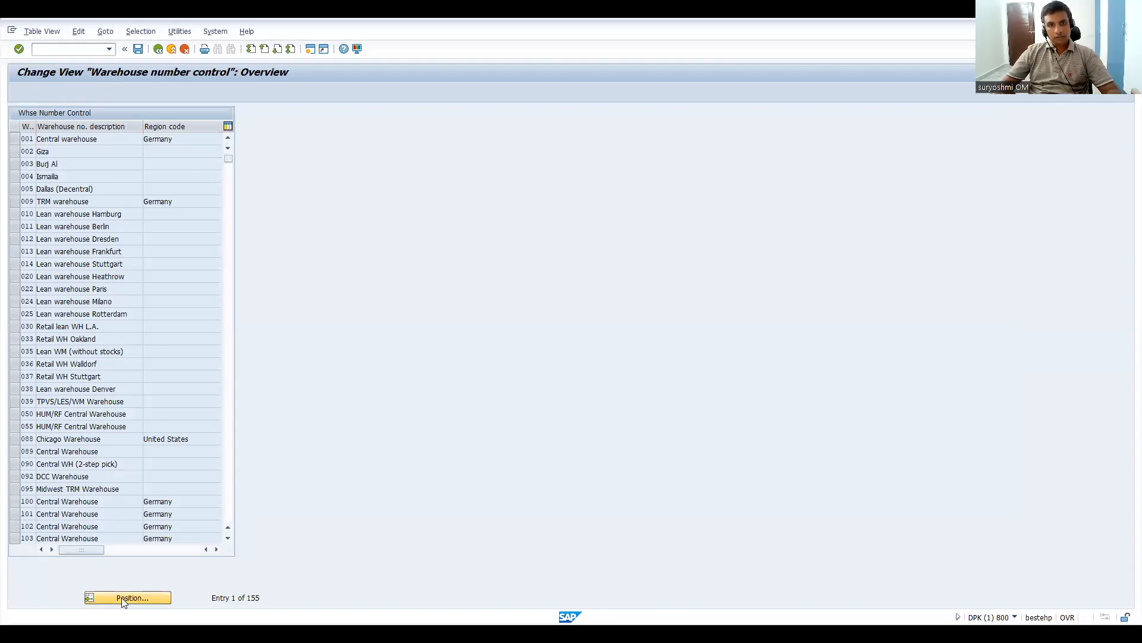
text(z05)
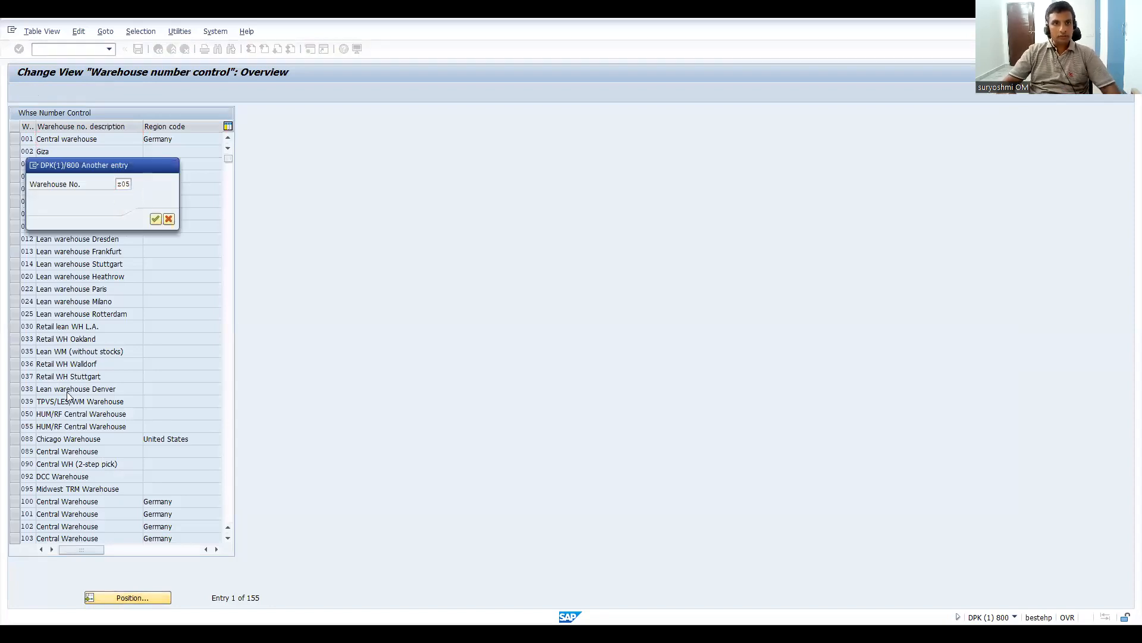
key(Return)
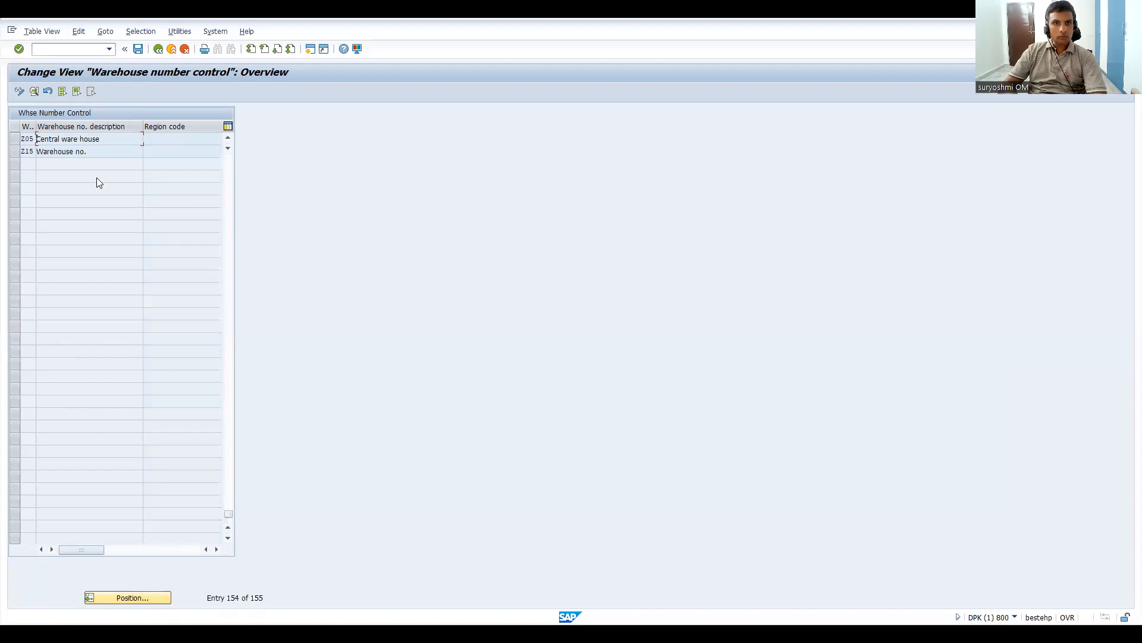
double_click(78, 138)
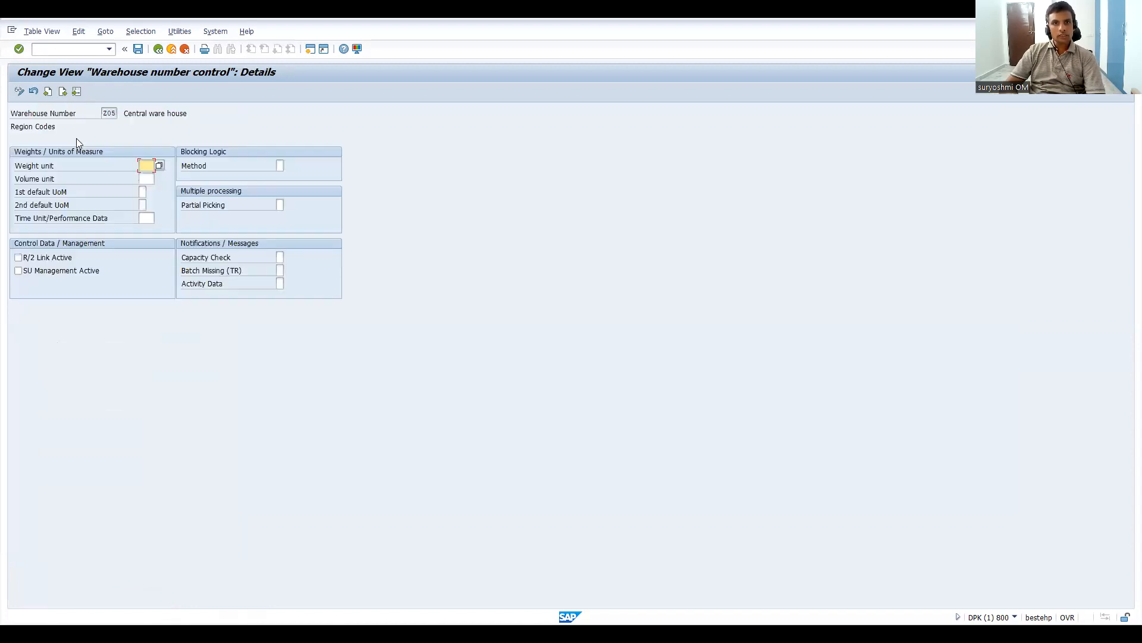
Step: Try to set warehouse Z05's weight unit to KG and its volume unit to L
click(160, 168)
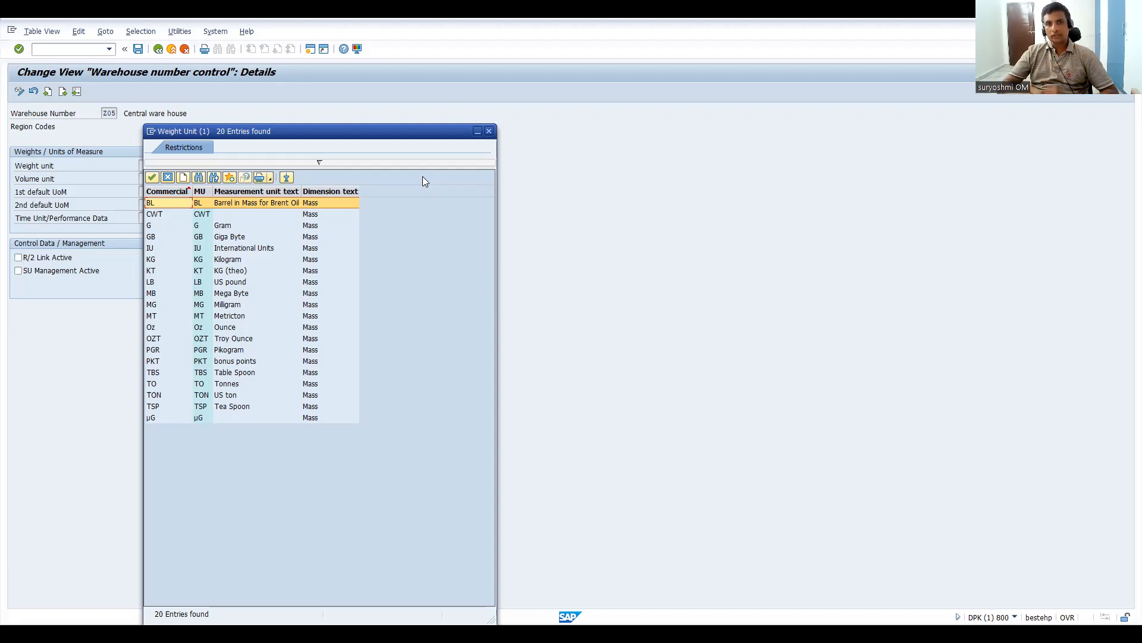
click(163, 260)
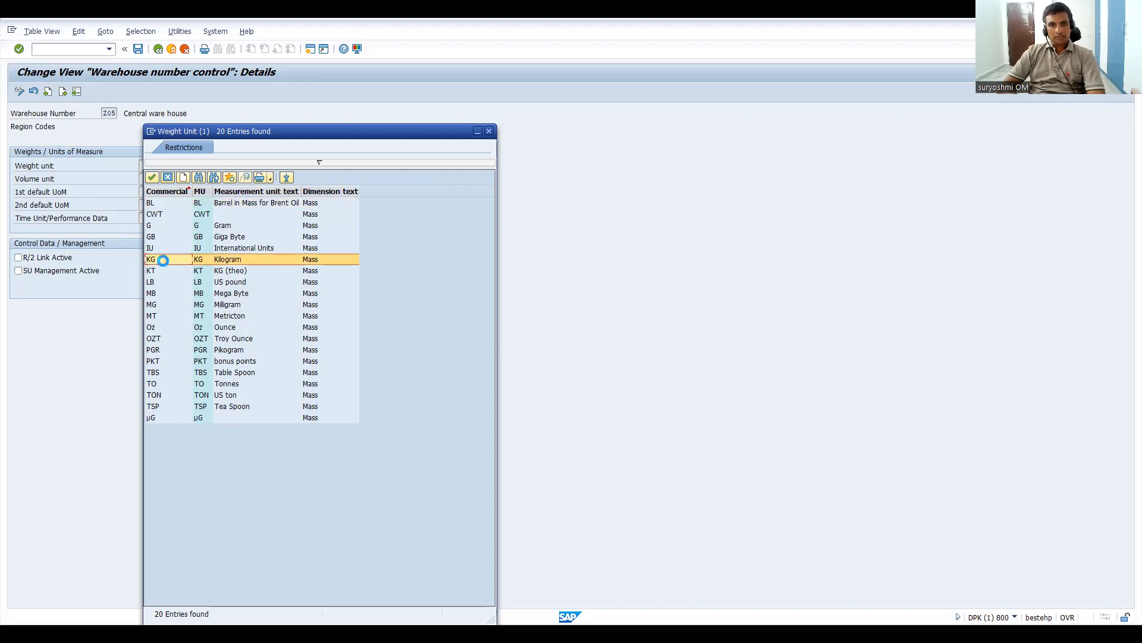
double_click(163, 261)
click(148, 178)
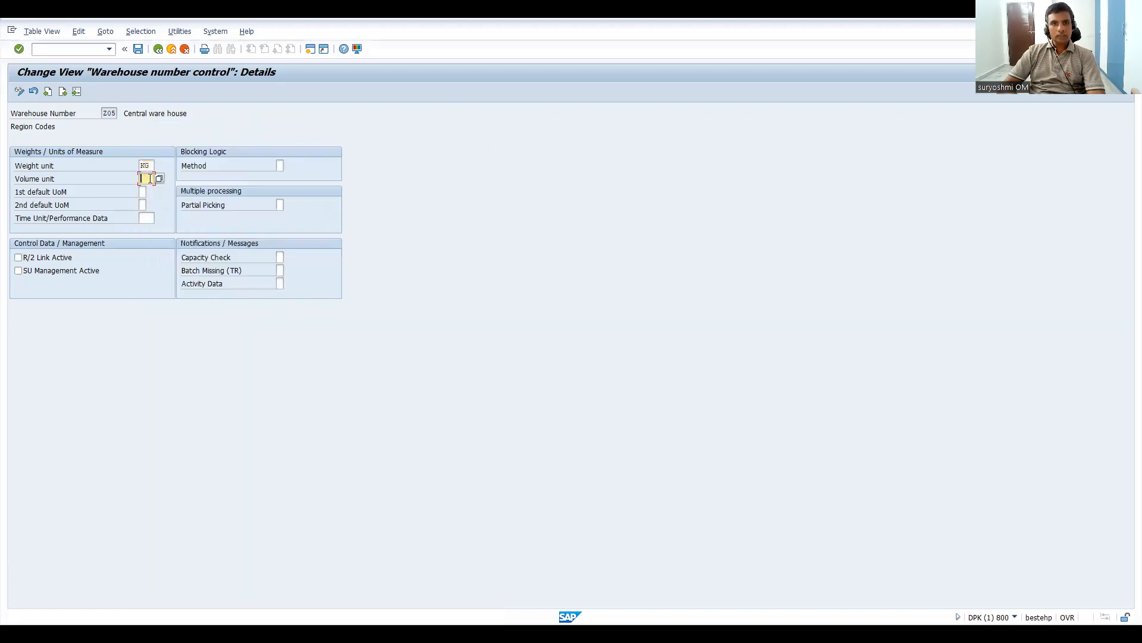
click(158, 179)
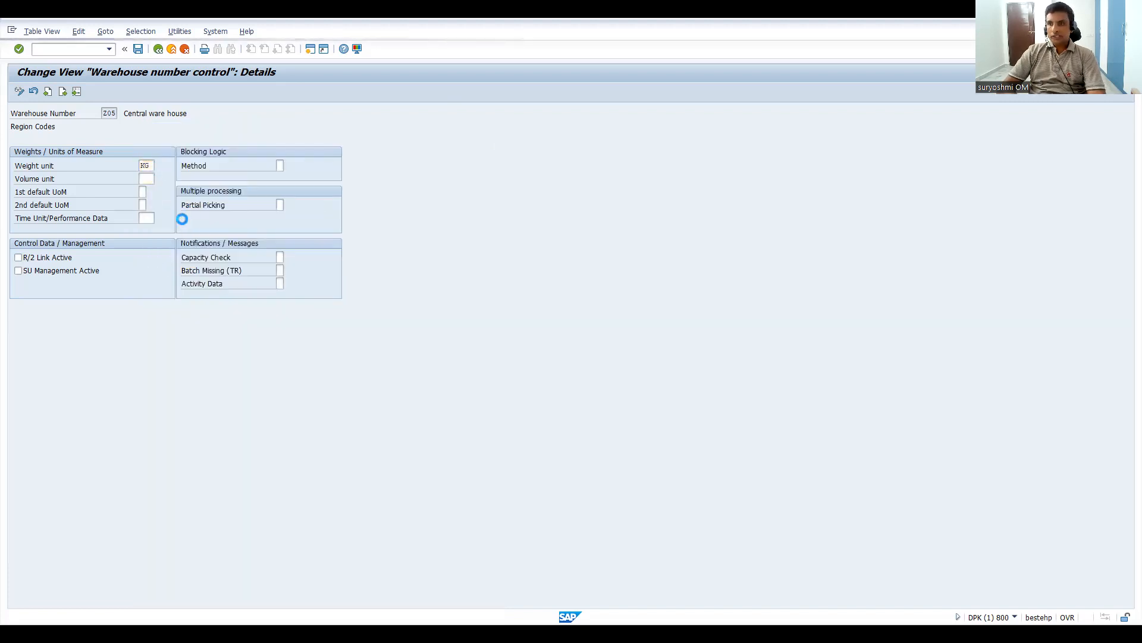
click(151, 382)
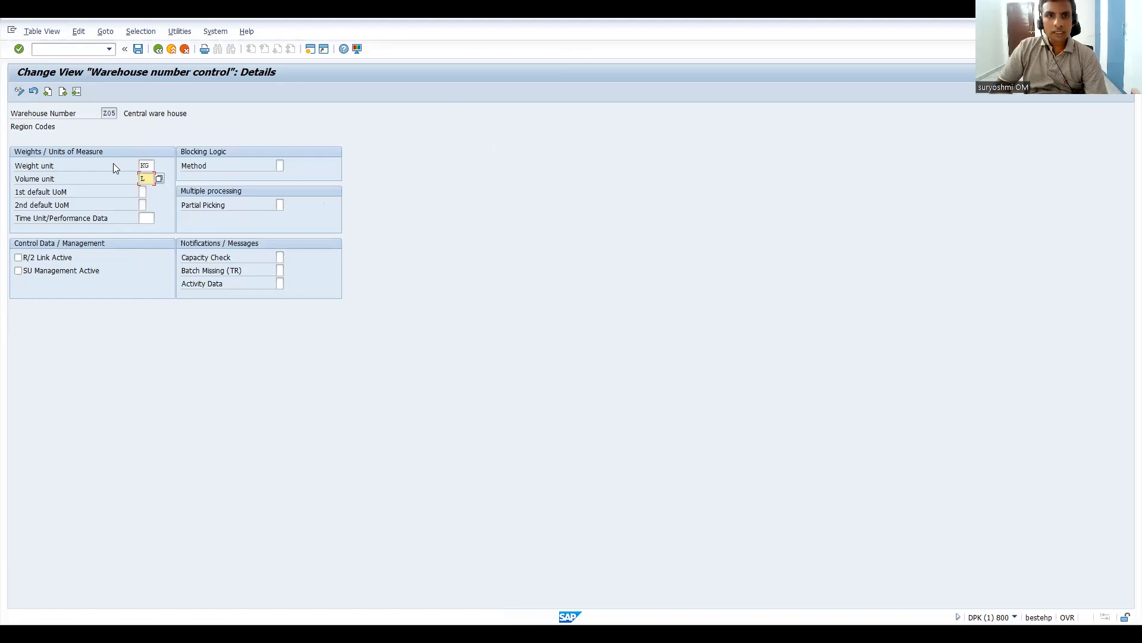
click(141, 192)
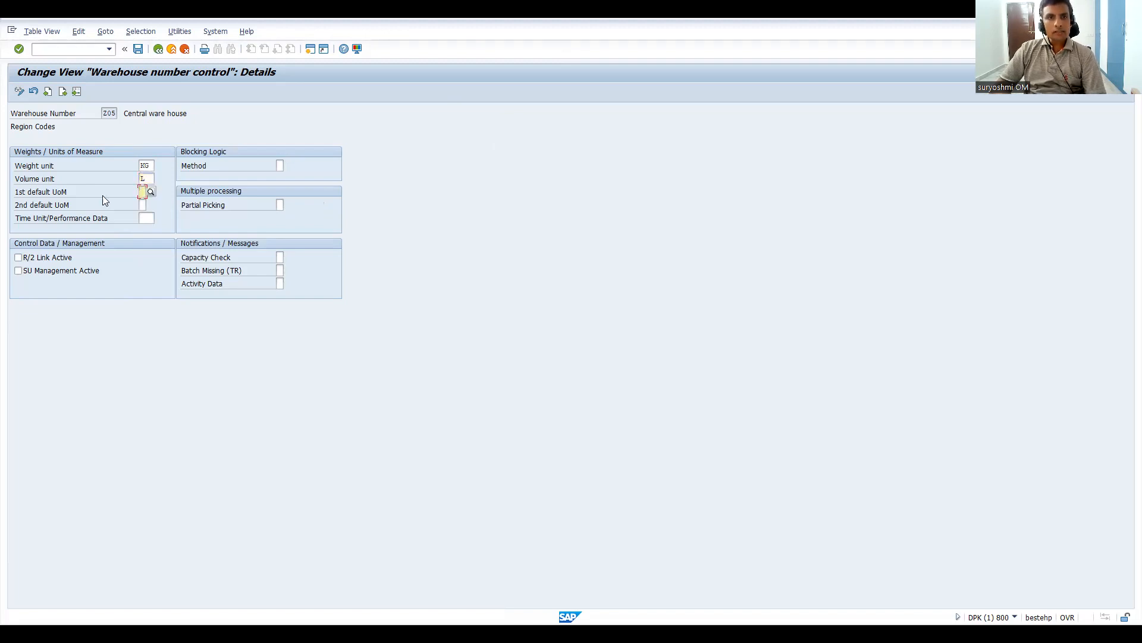
key(Return)
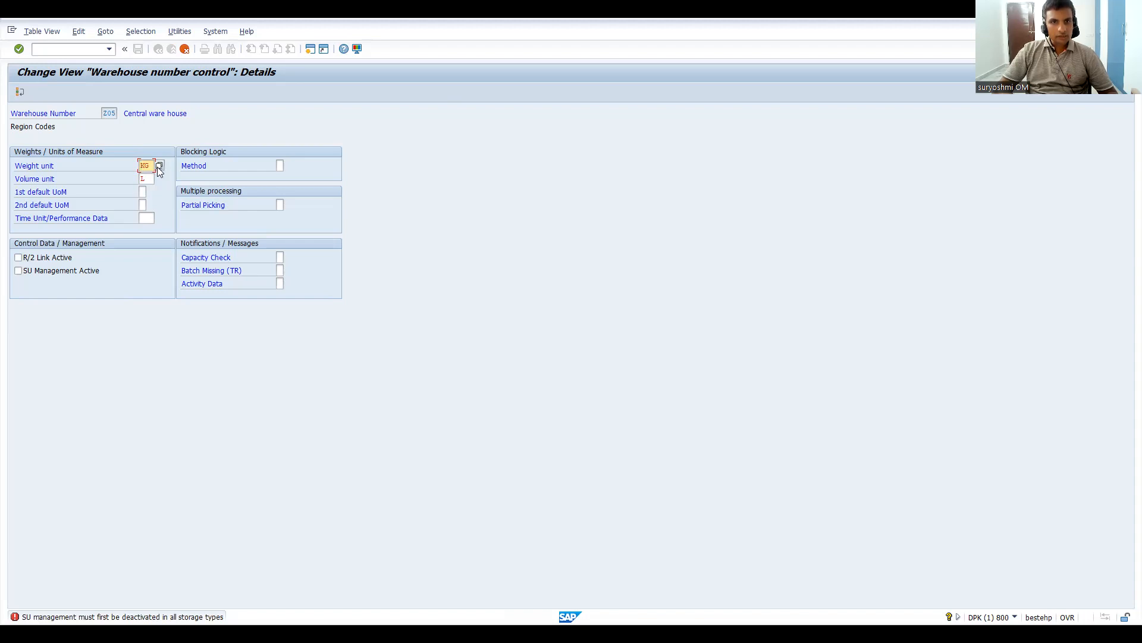
Step: Try EA as warehouse Z05's weight unit, and discard the unsaved changes to the entry
text(ea)
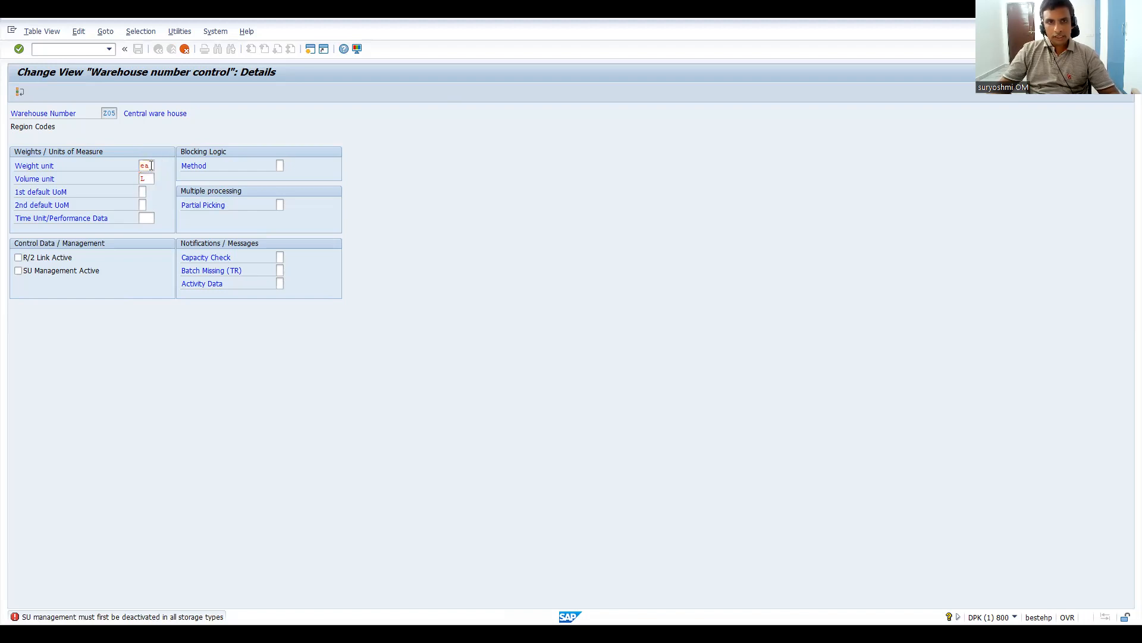
key(Return)
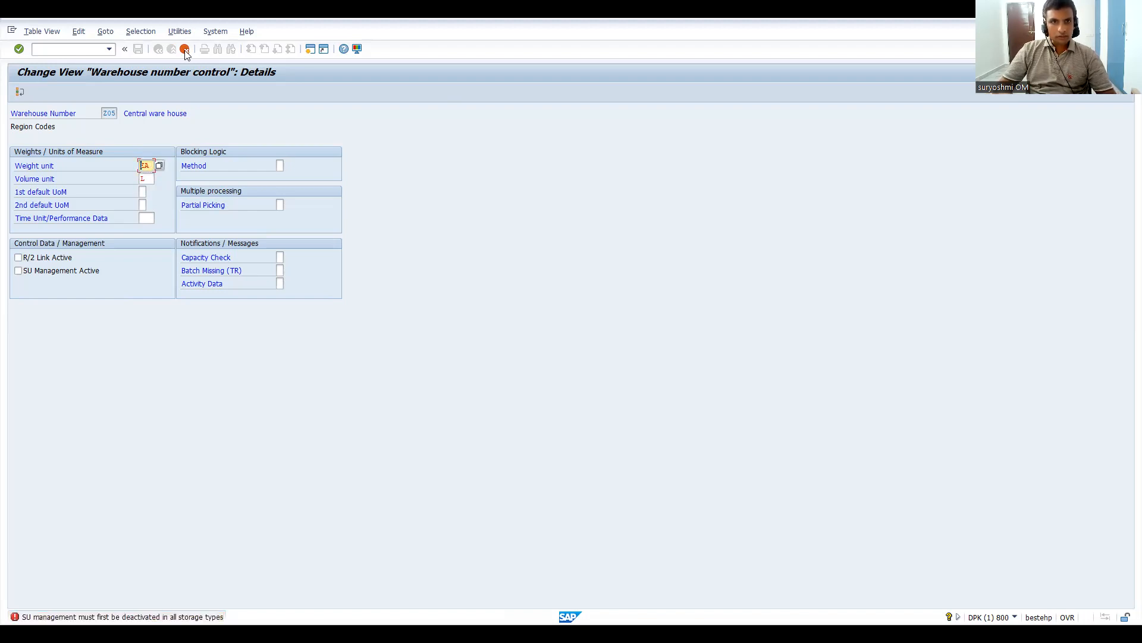
click(185, 49)
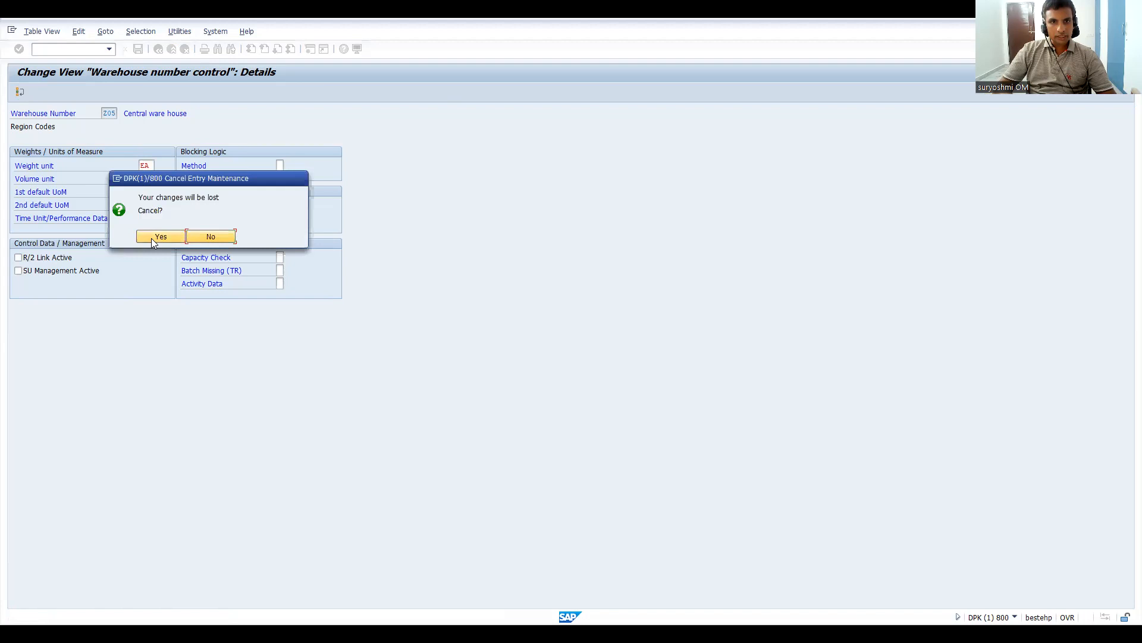
click(156, 237)
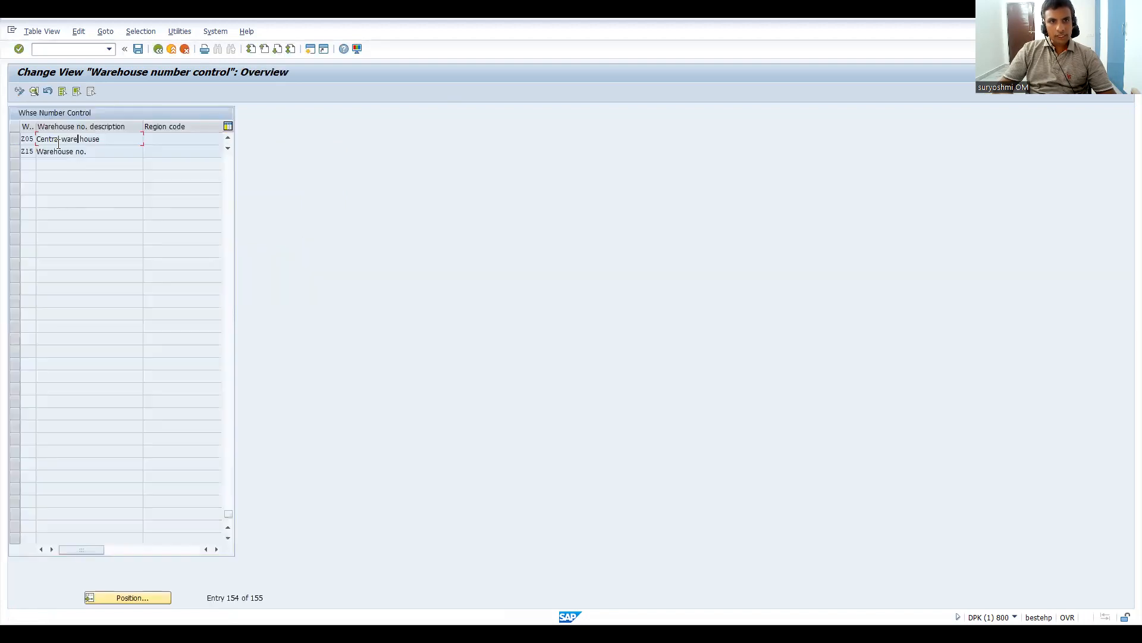
Step: Reopen warehouse Z05's details, try to set only the volume unit to L, and leave the entry without saving
double_click(57, 143)
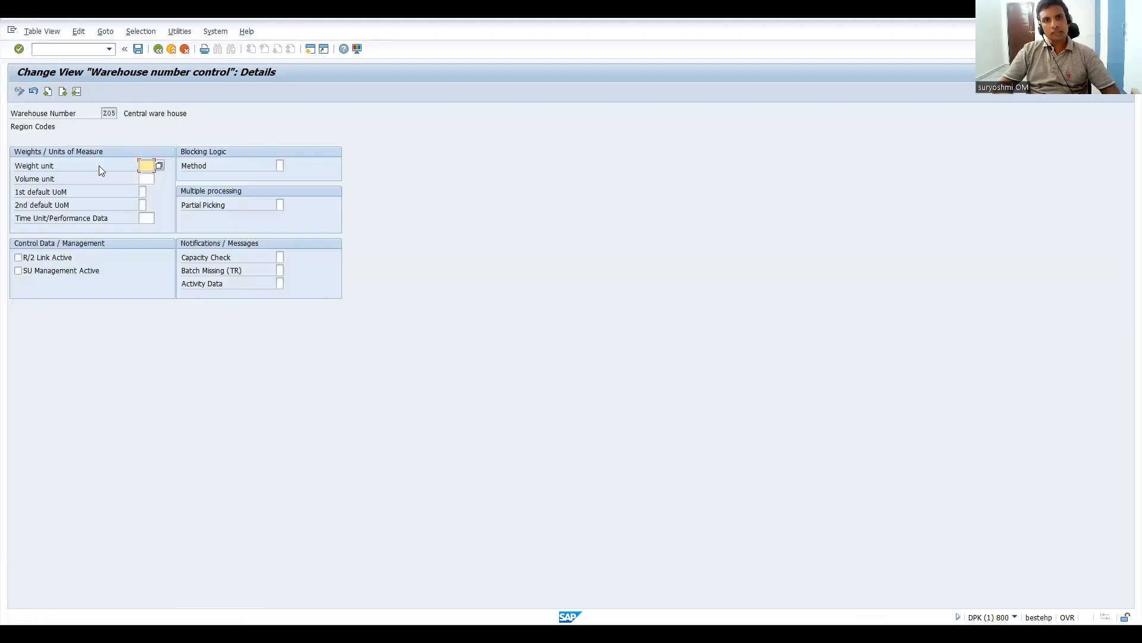
click(147, 180)
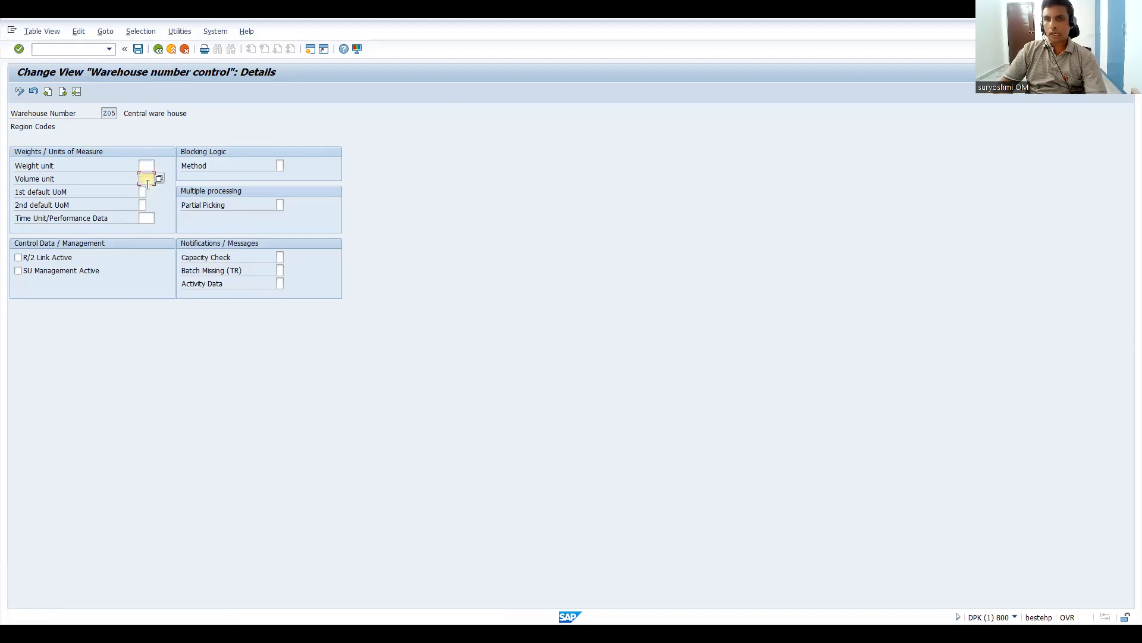
text(L)
key(Return)
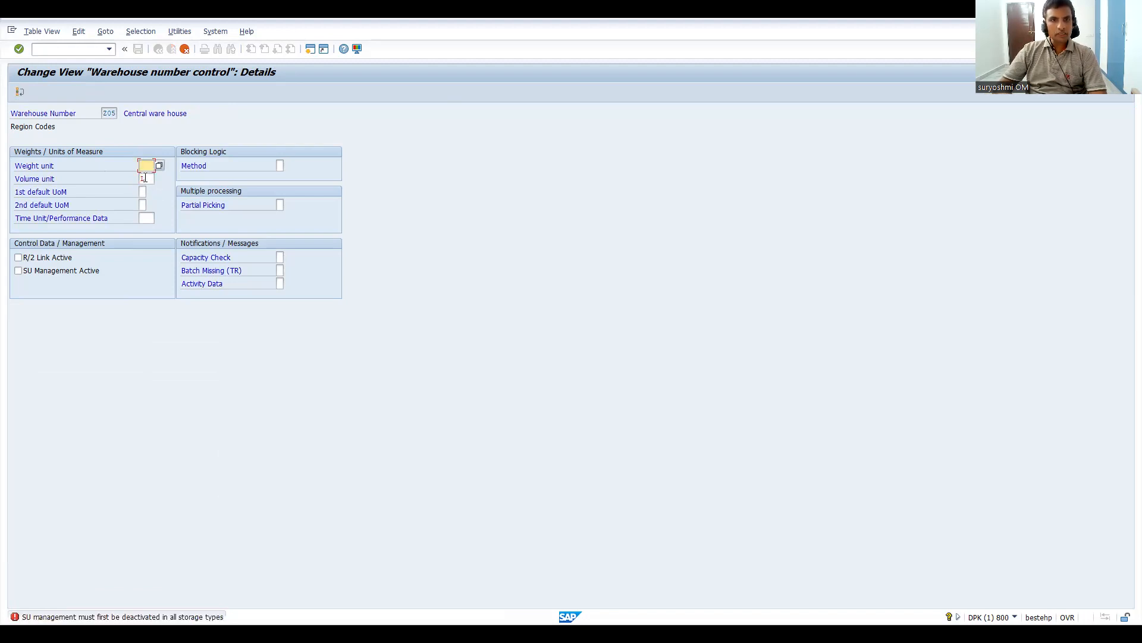
click(147, 179)
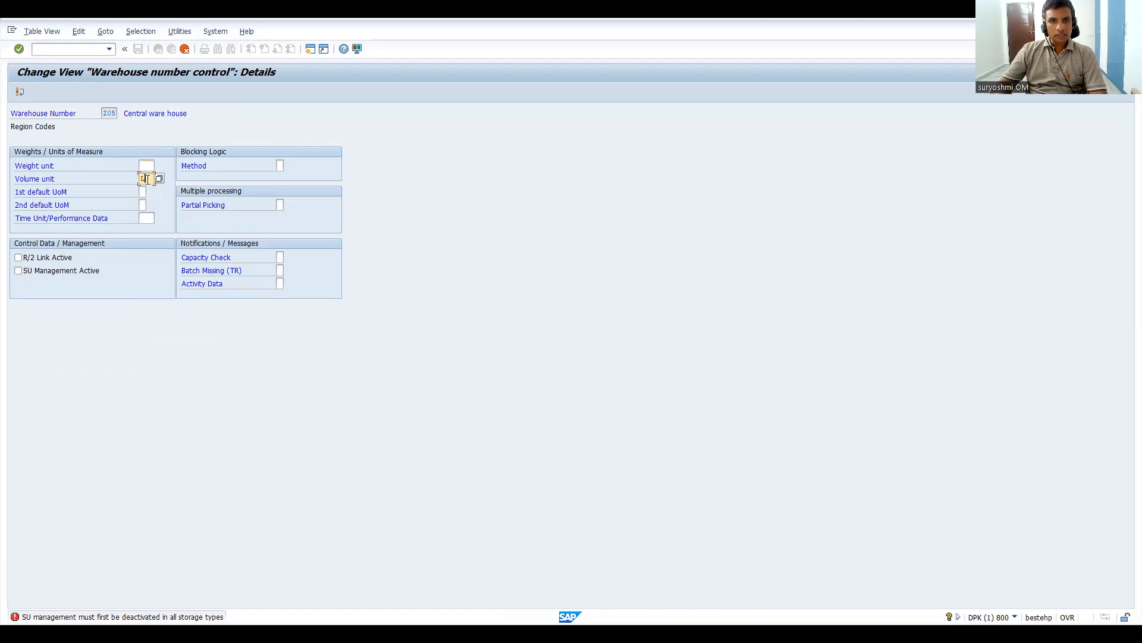
key(Return)
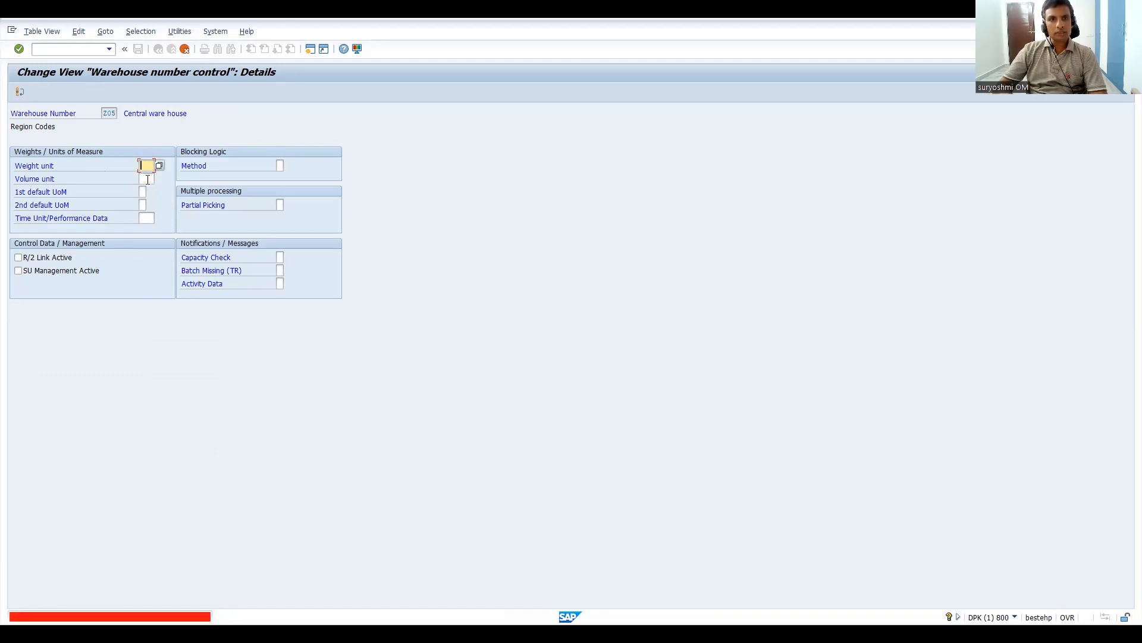
key(Return)
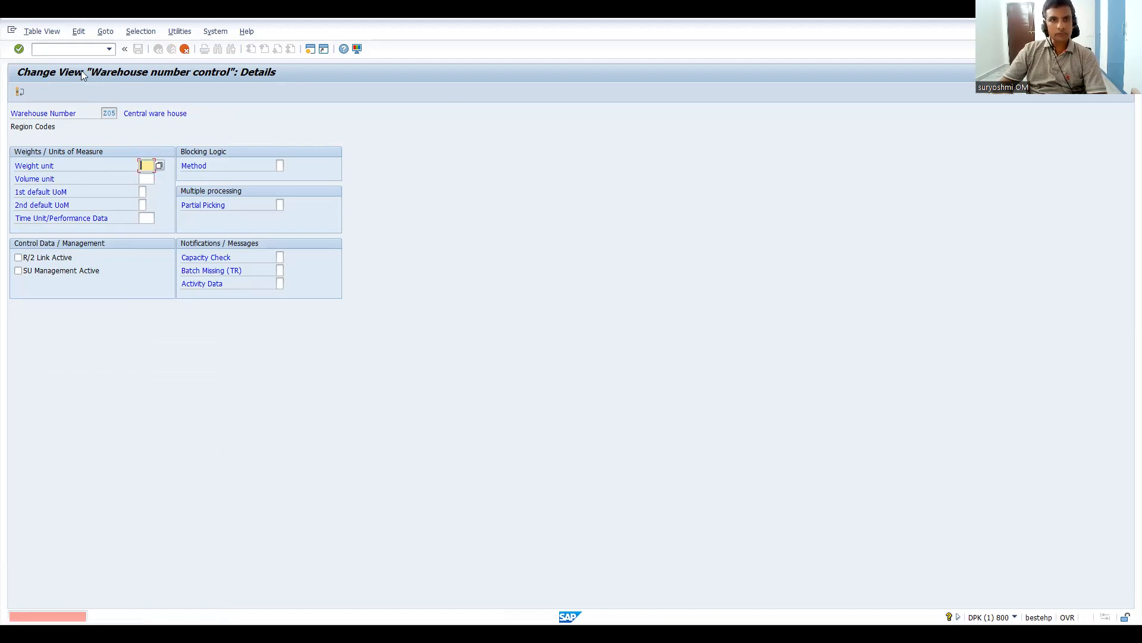
click(20, 92)
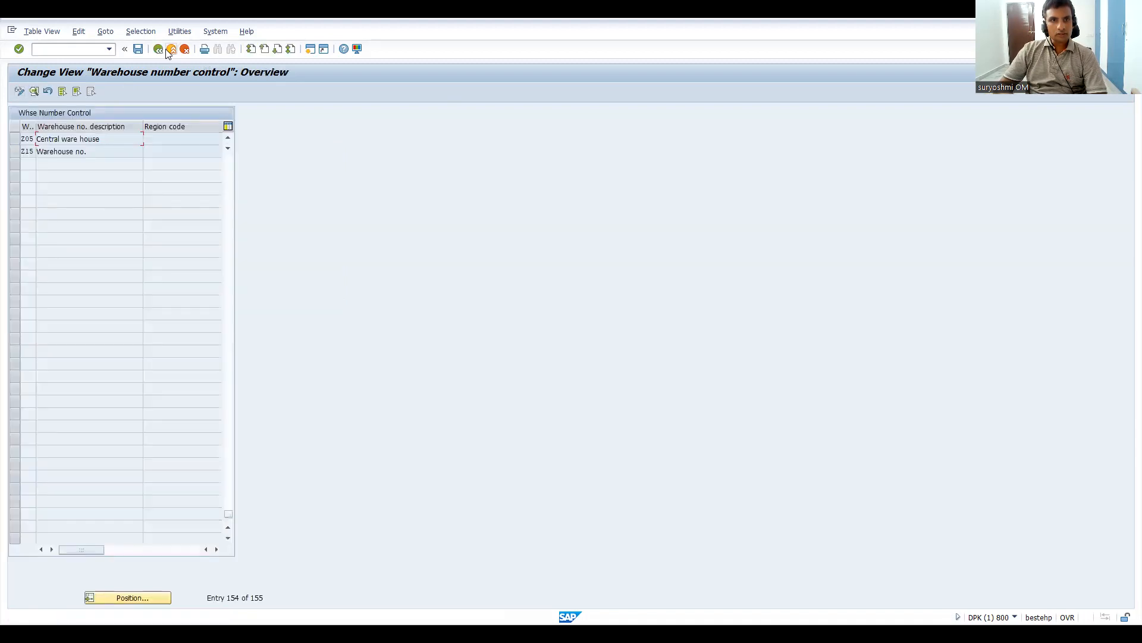
Step: View the control details of warehouse Z15 and return to the implementation guide
double_click(46, 152)
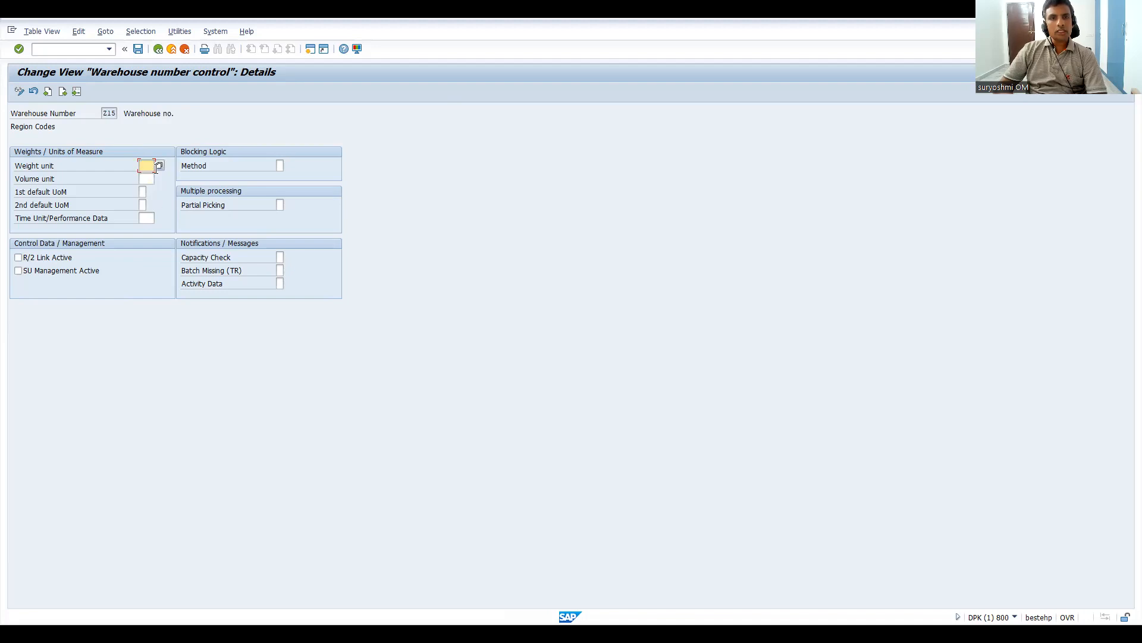
click(158, 50)
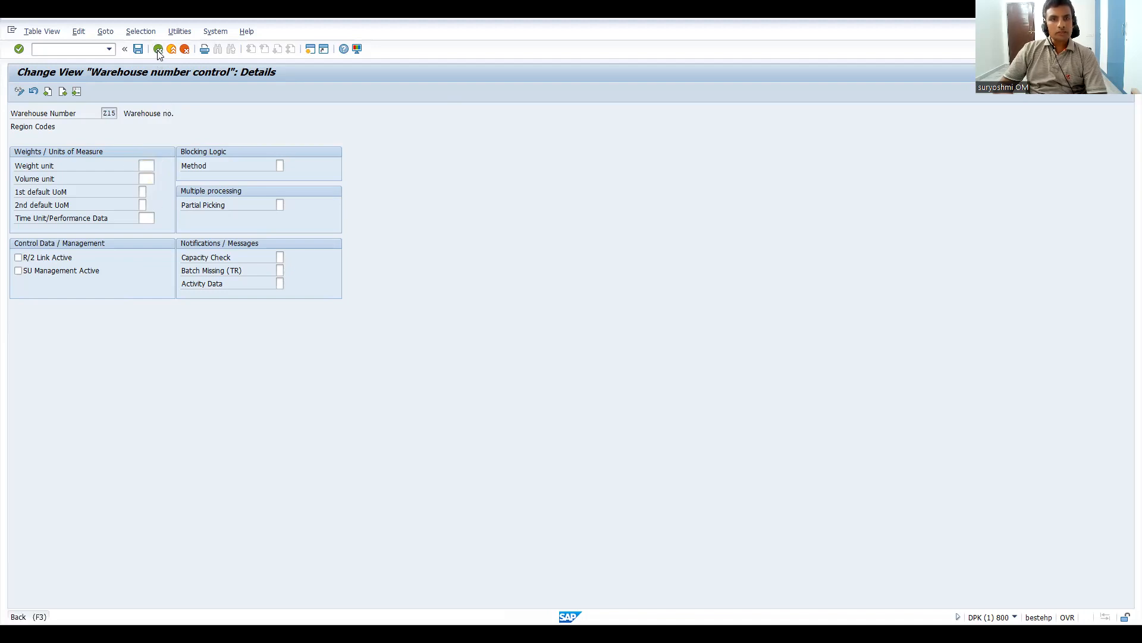
click(184, 50)
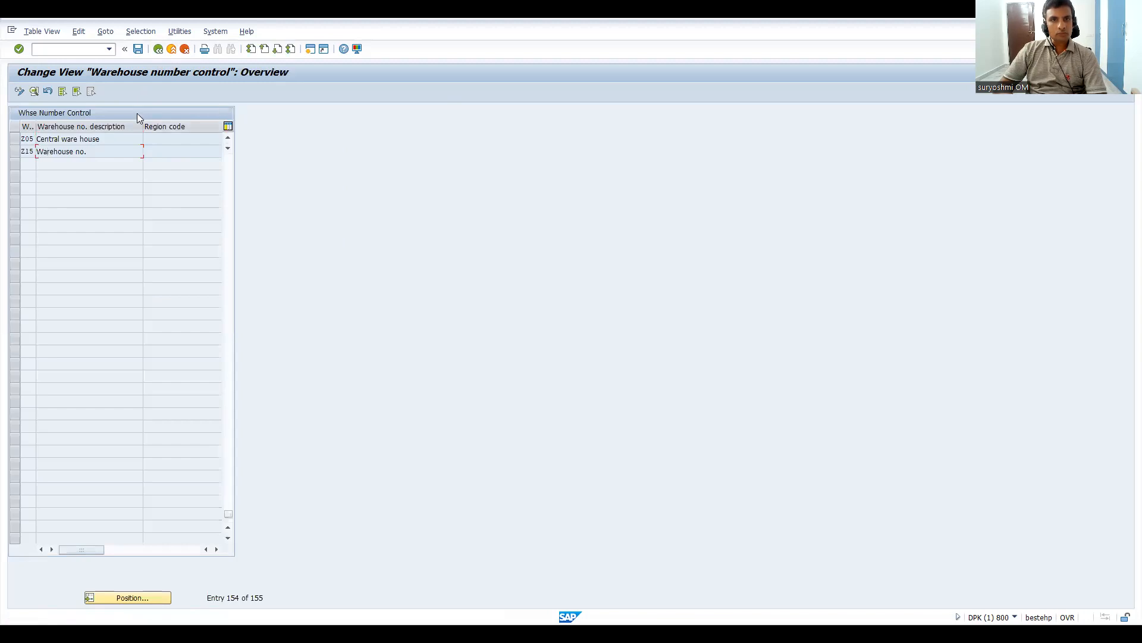
click(158, 50)
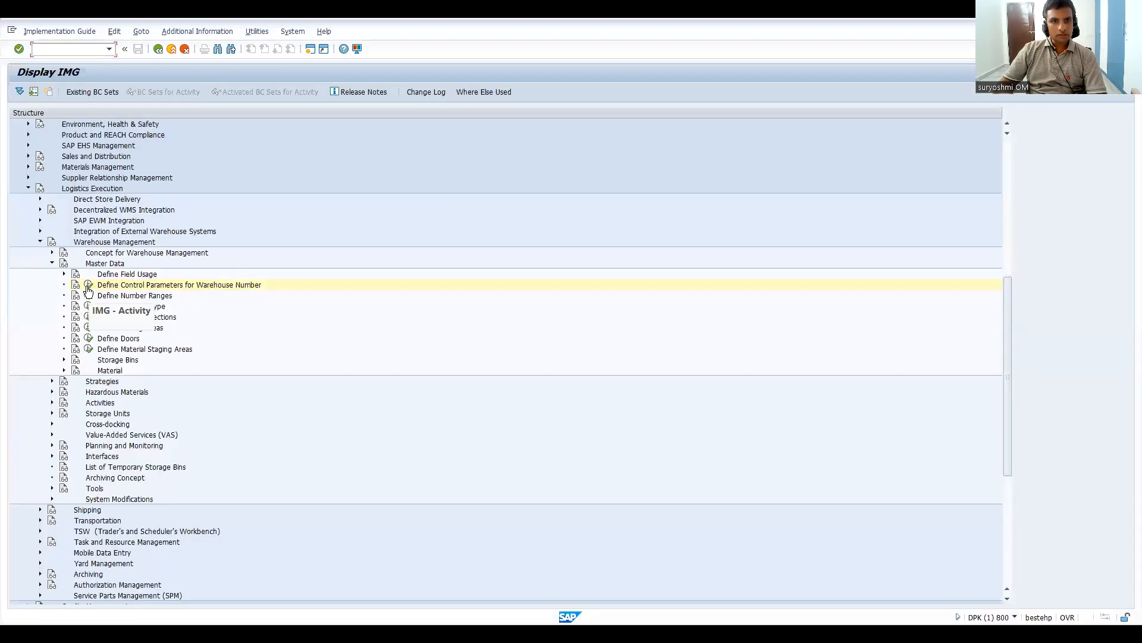
Step: Reopen the warehouse number control settings, display warehouse 001's details and review the possible values for its 1st default UoM
click(88, 287)
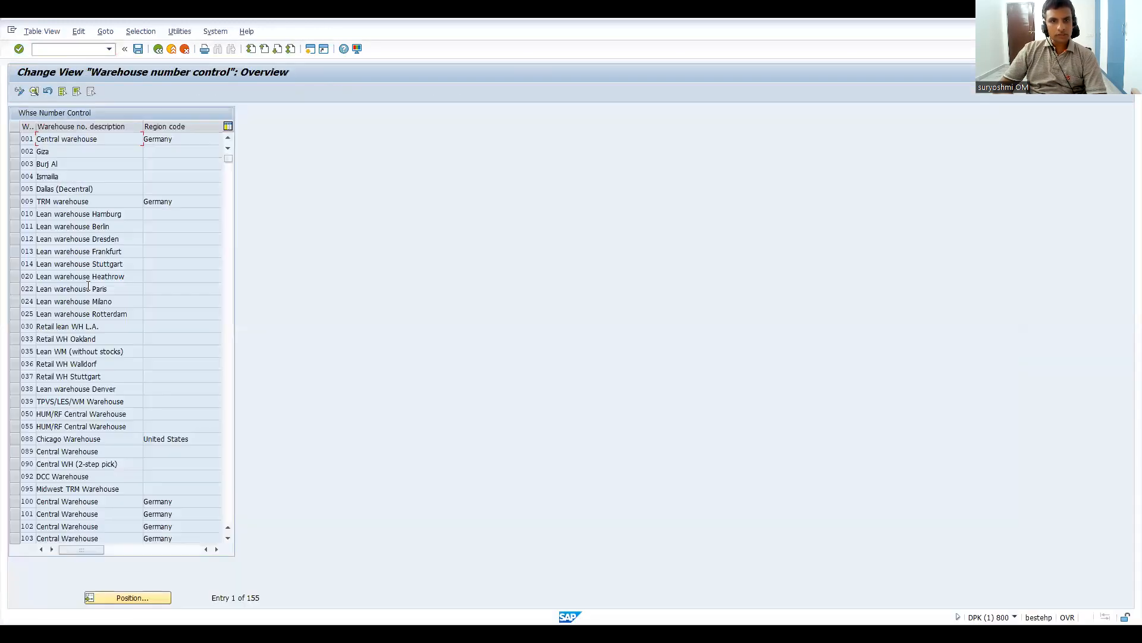
double_click(30, 139)
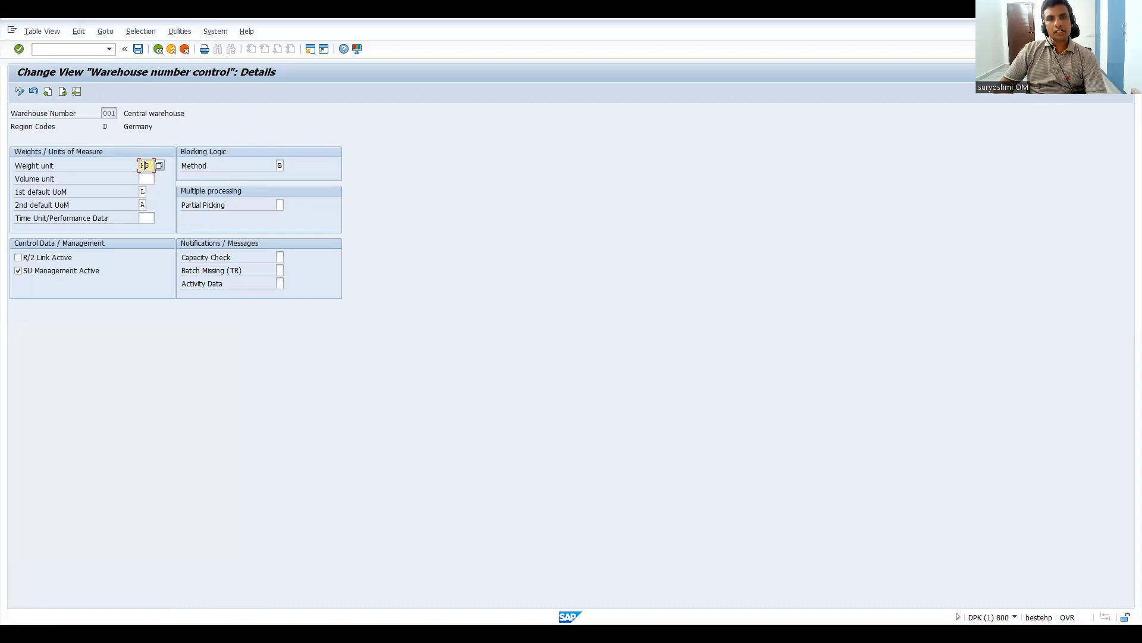
click(146, 179)
click(142, 191)
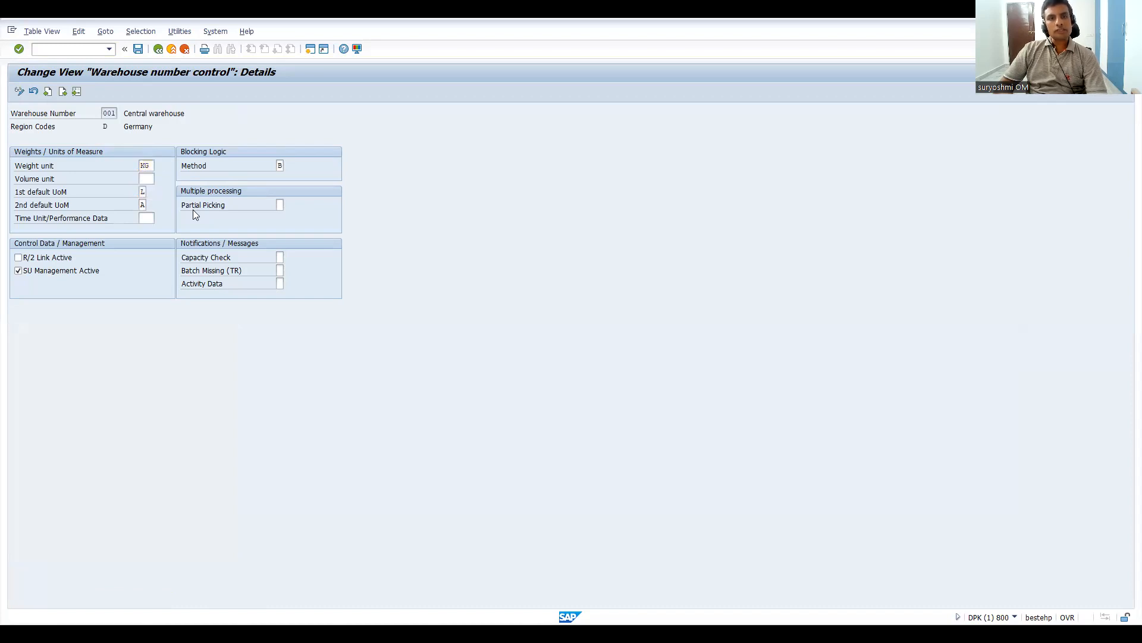
key(F4)
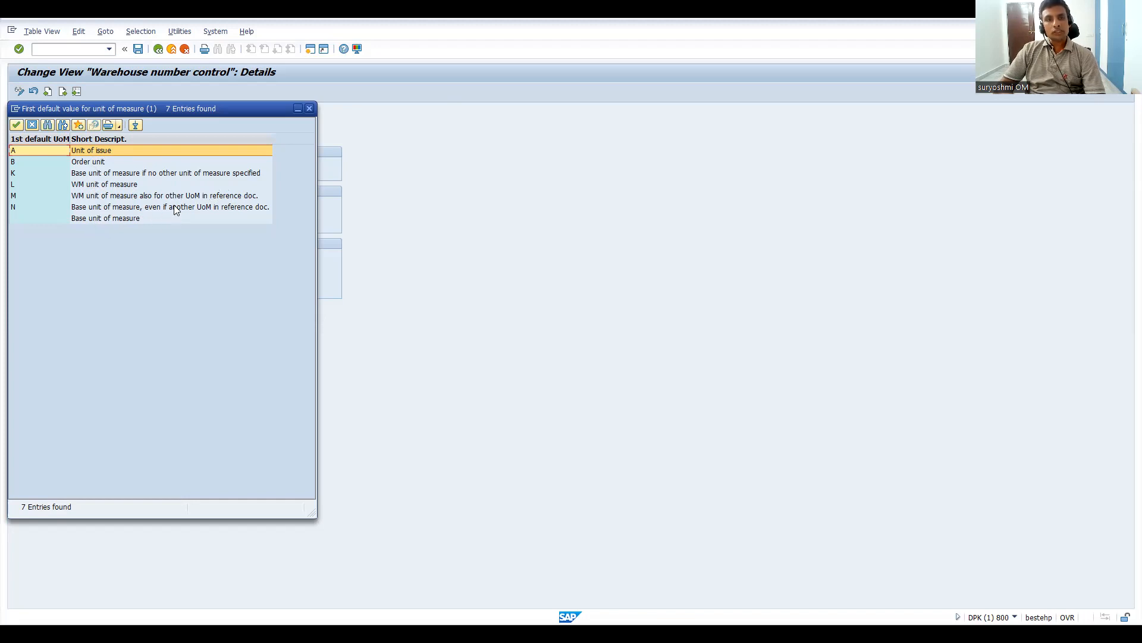
click(310, 109)
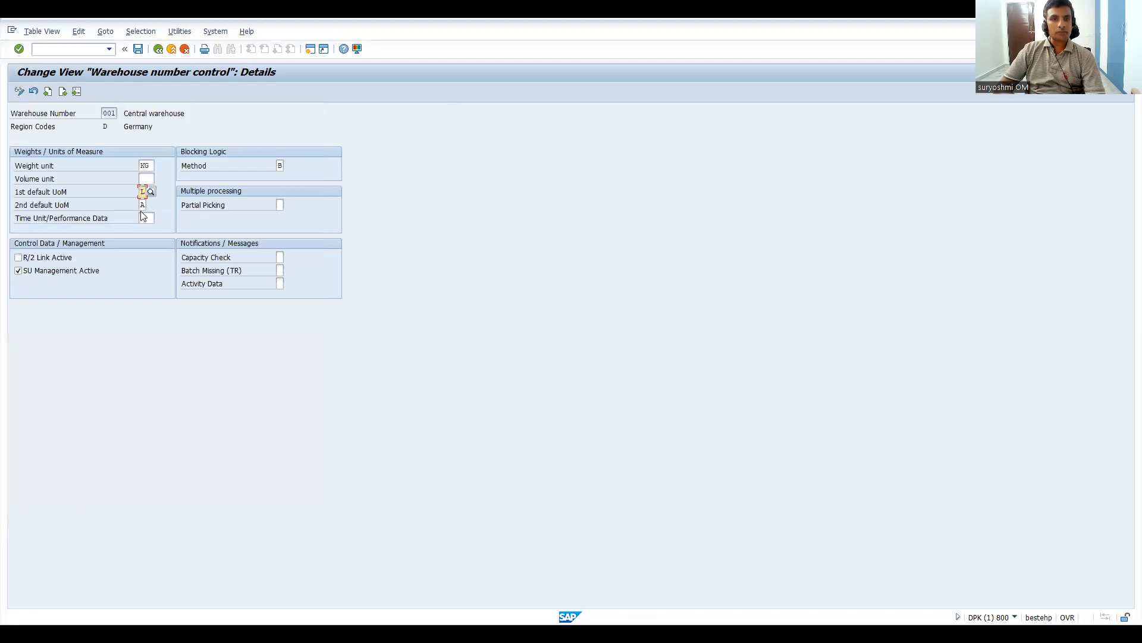
Step: Review the selectable 1st default UoM options for warehouse 001 once more, and return to the warehouse number control overview
click(149, 194)
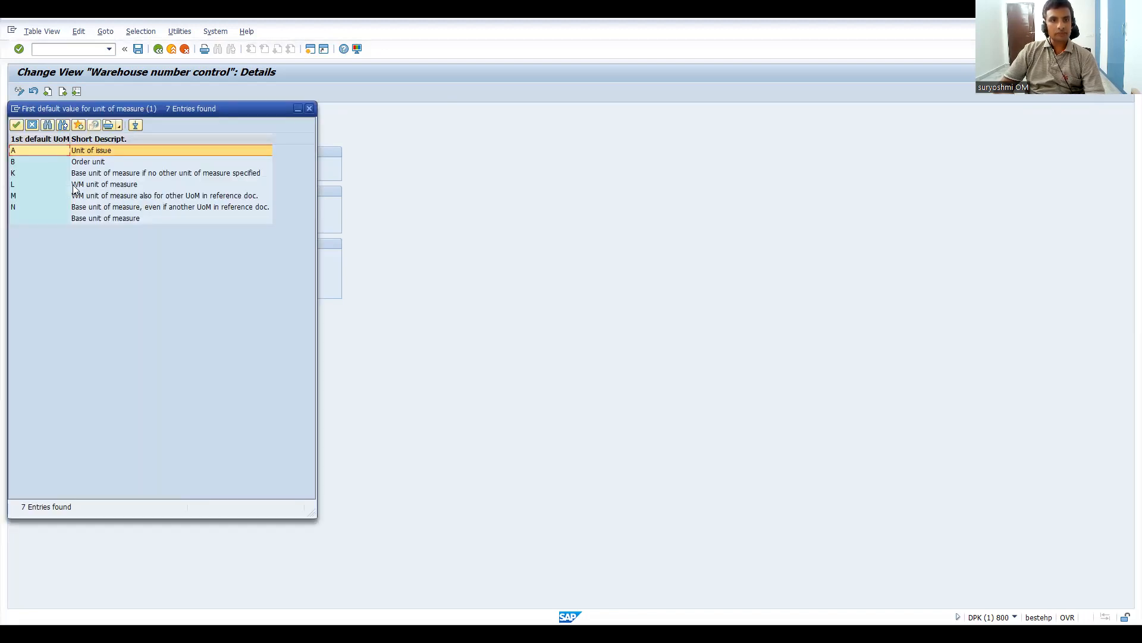
click(313, 110)
click(158, 49)
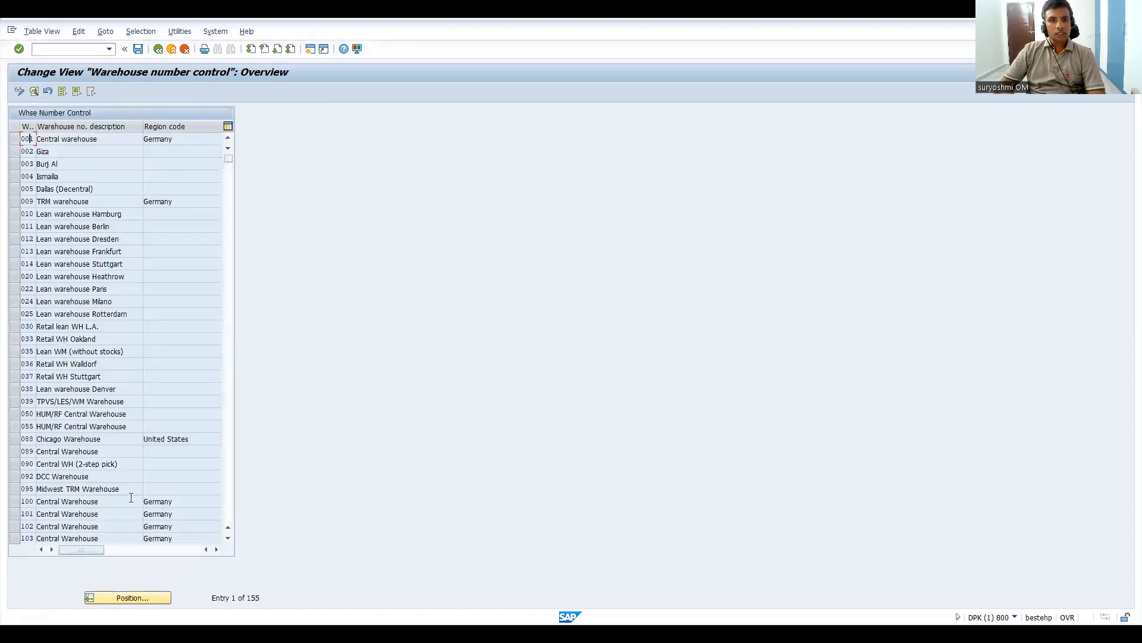
Step: Position the warehouse list at Z05 and display the control details of warehouse Z15
click(139, 597)
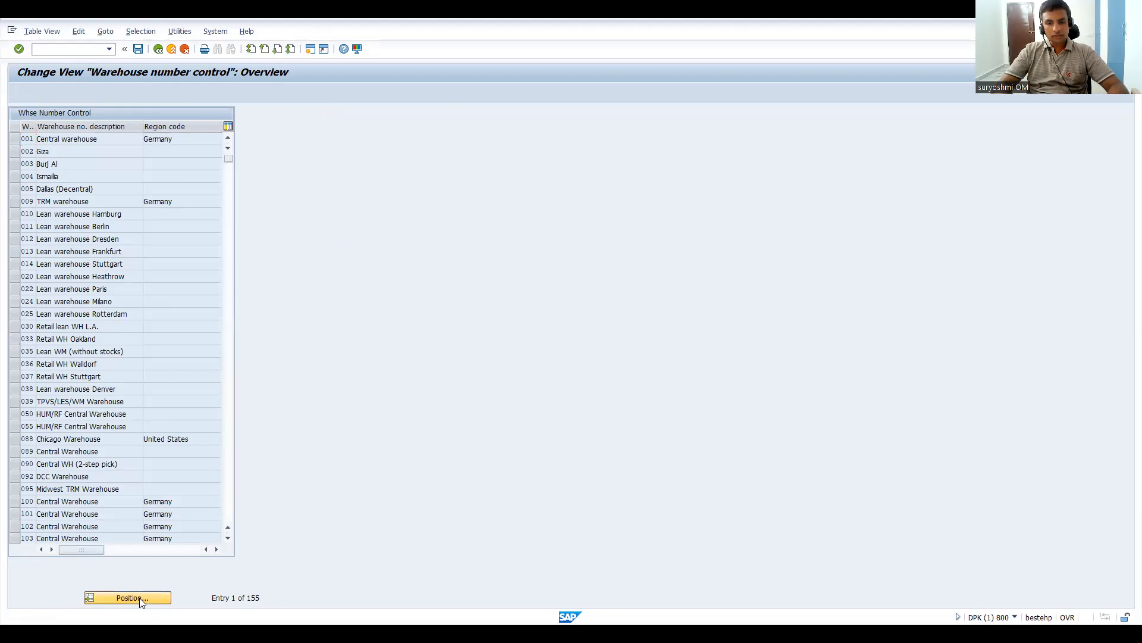
text(z)
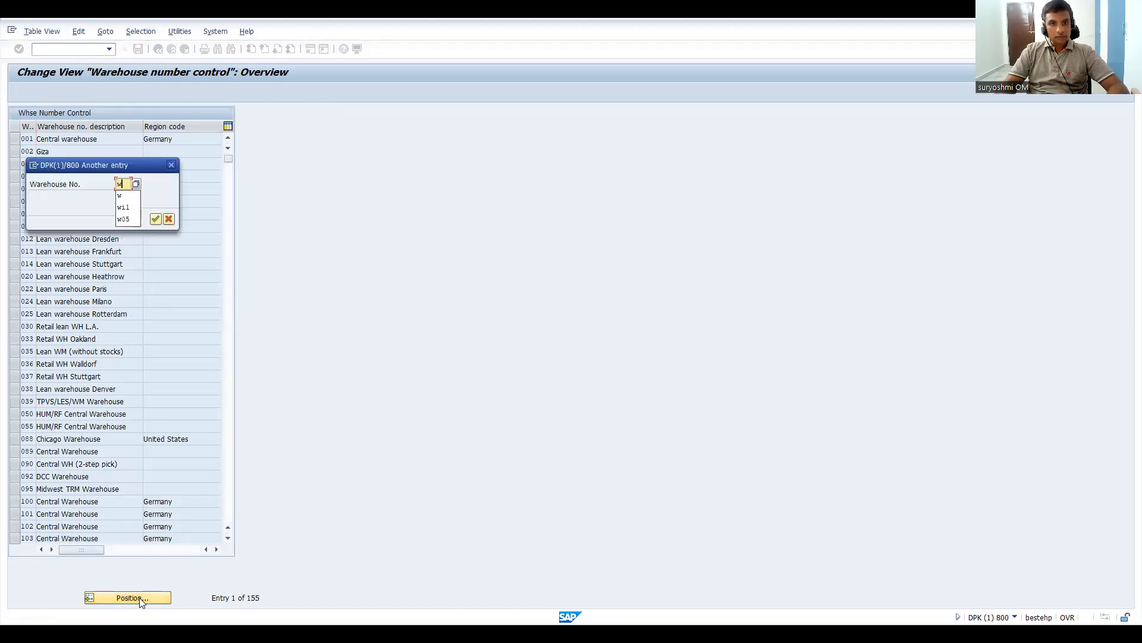
text(05)
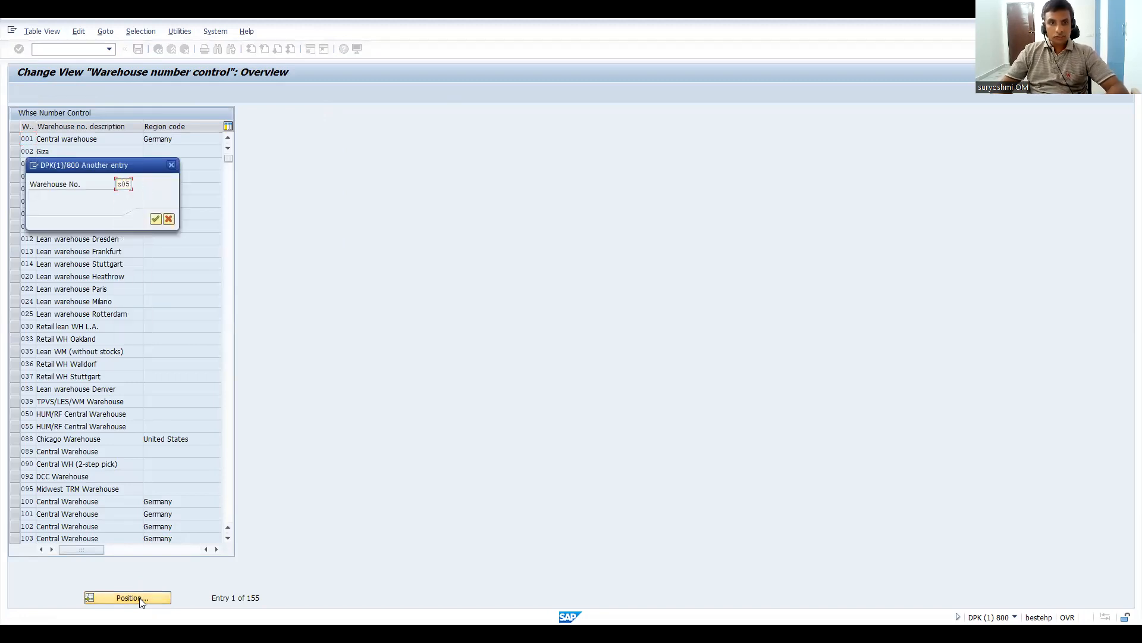
key(Return)
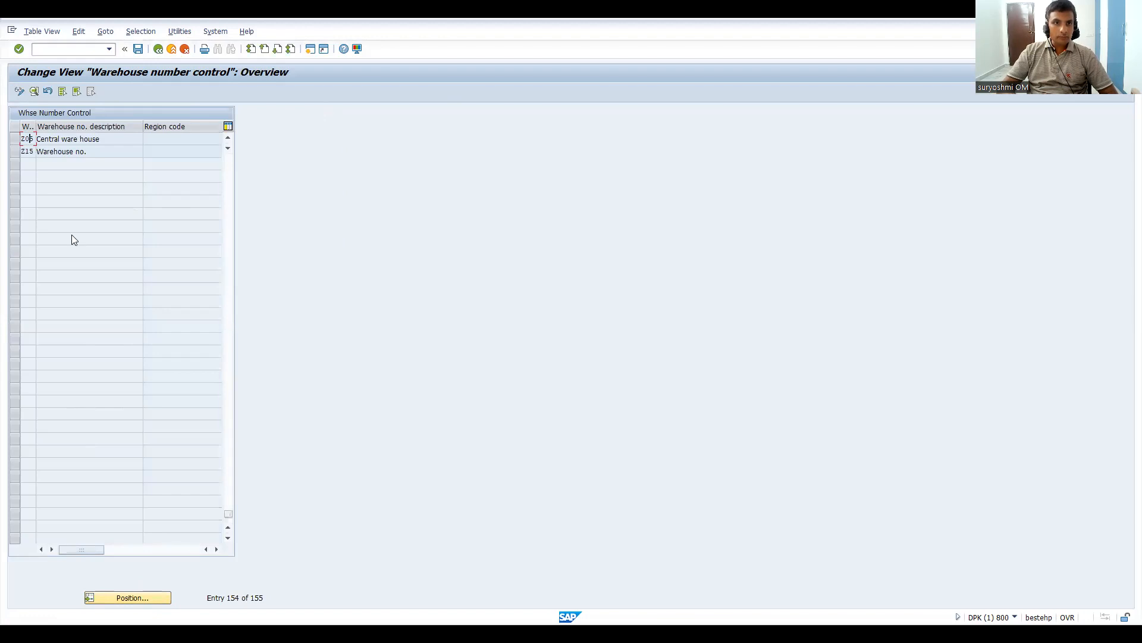
double_click(65, 150)
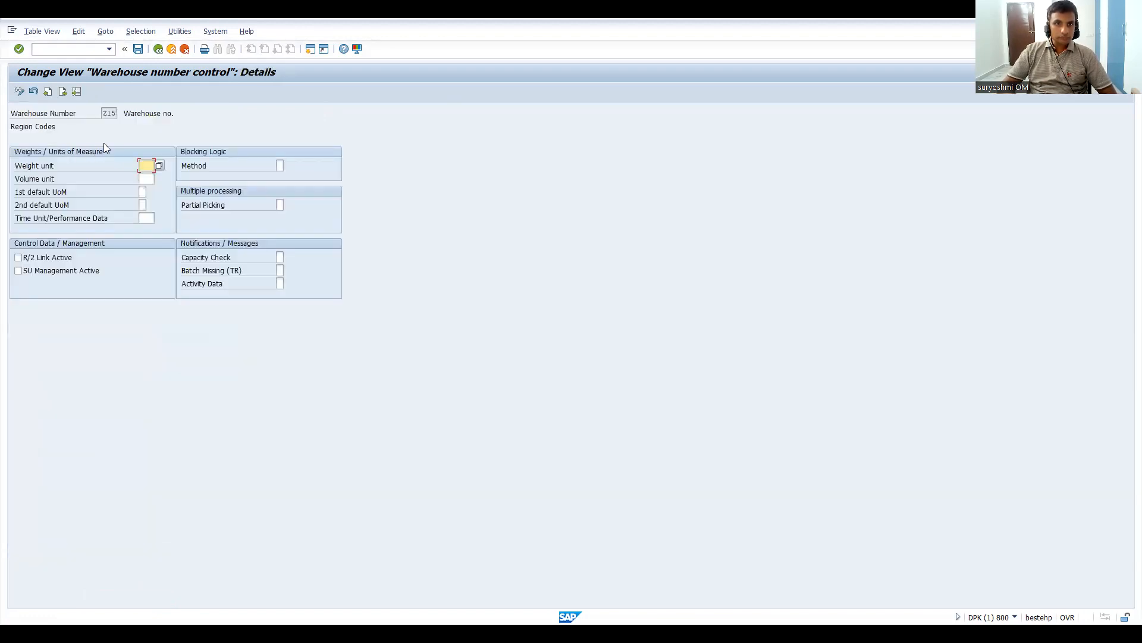
Step: Try L as warehouse Z15's 1st default UoM and TO as its weight unit, and discard the unsaved changes
click(142, 192)
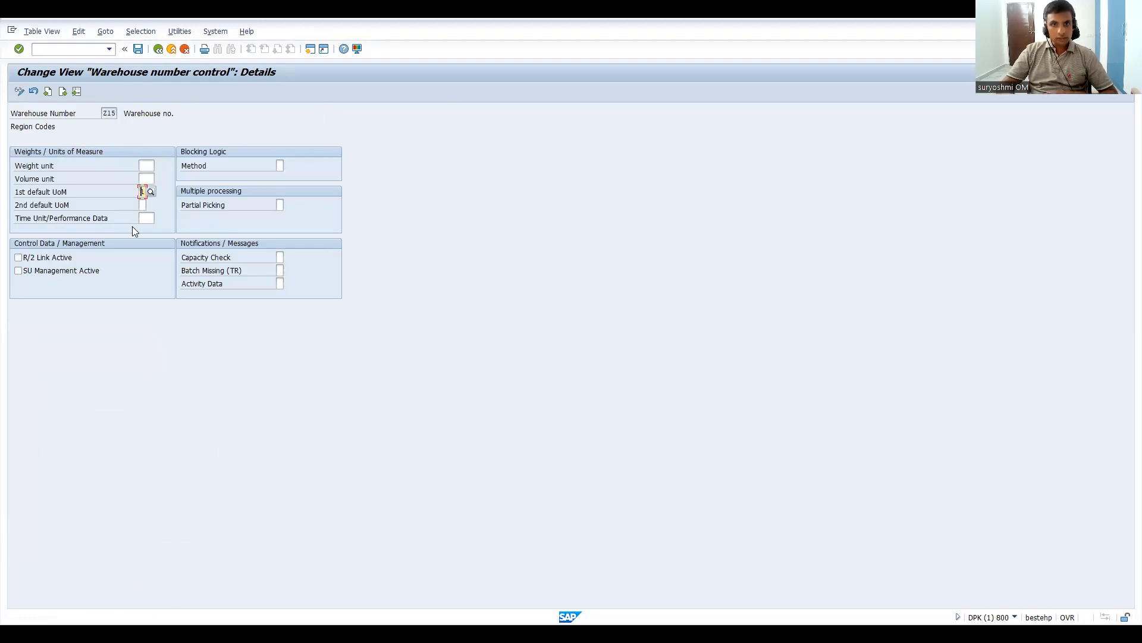
text(L)
key(Return)
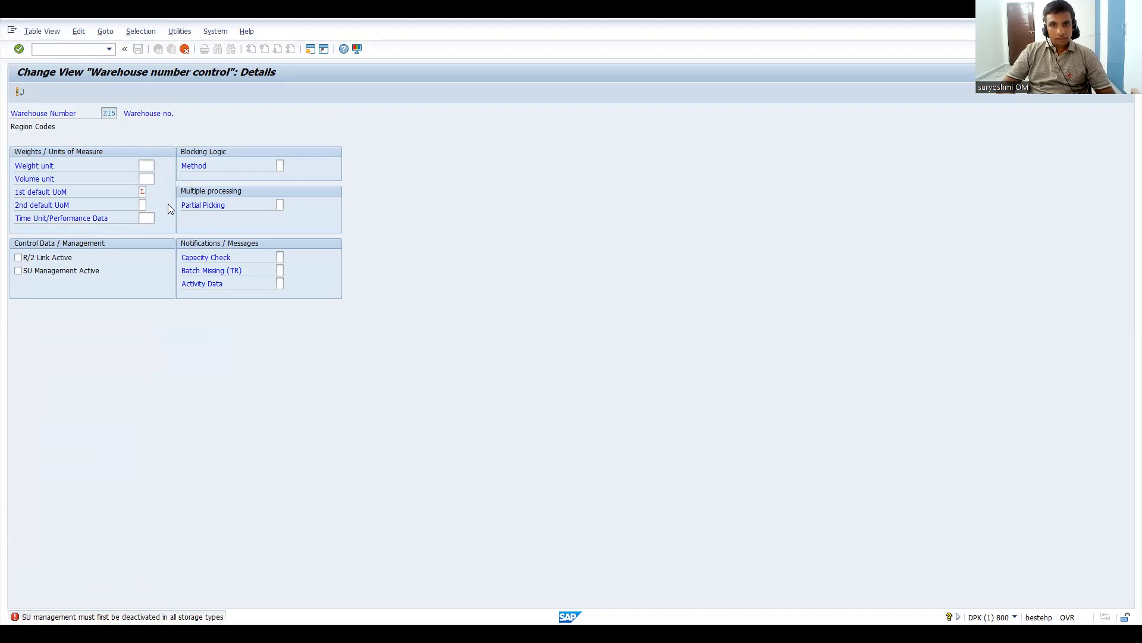
key(F4)
click(168, 384)
double_click(168, 384)
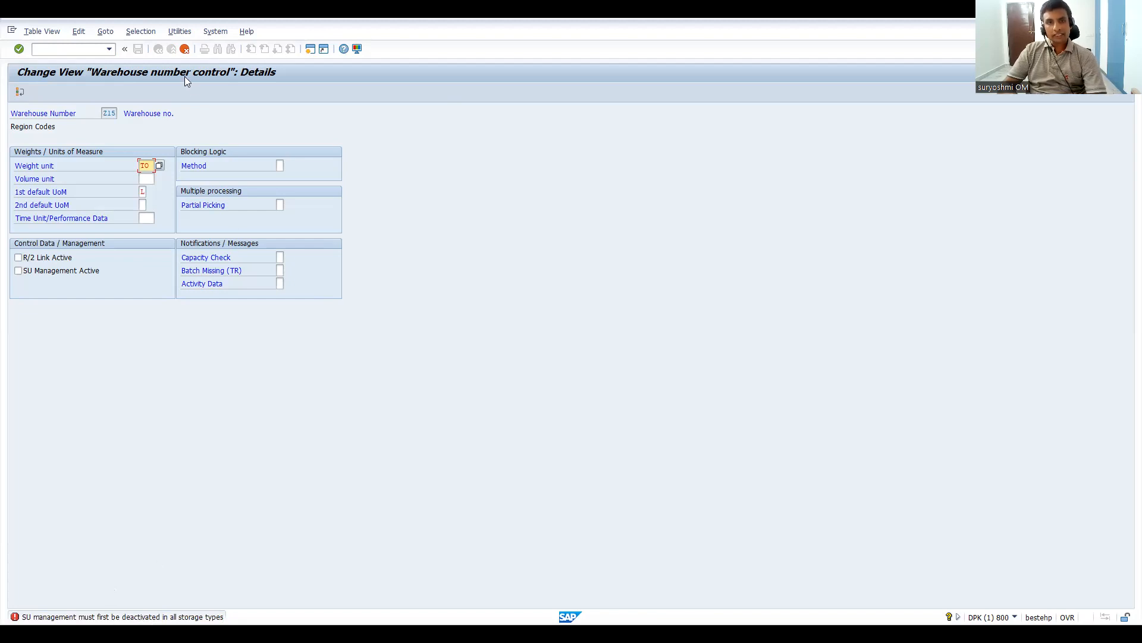
click(185, 48)
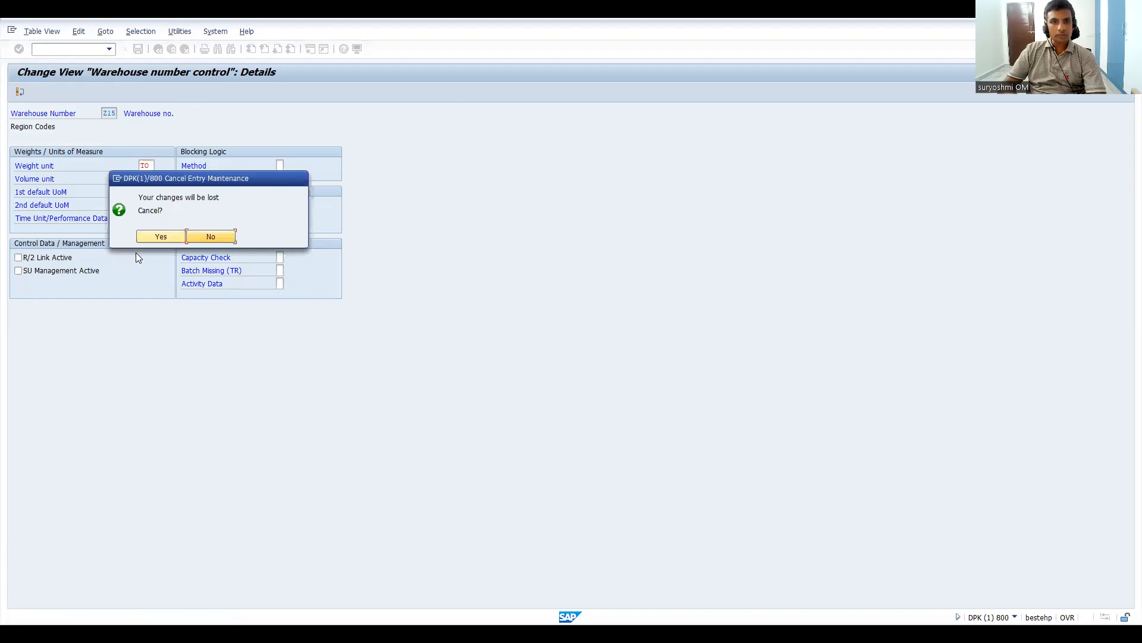
click(148, 238)
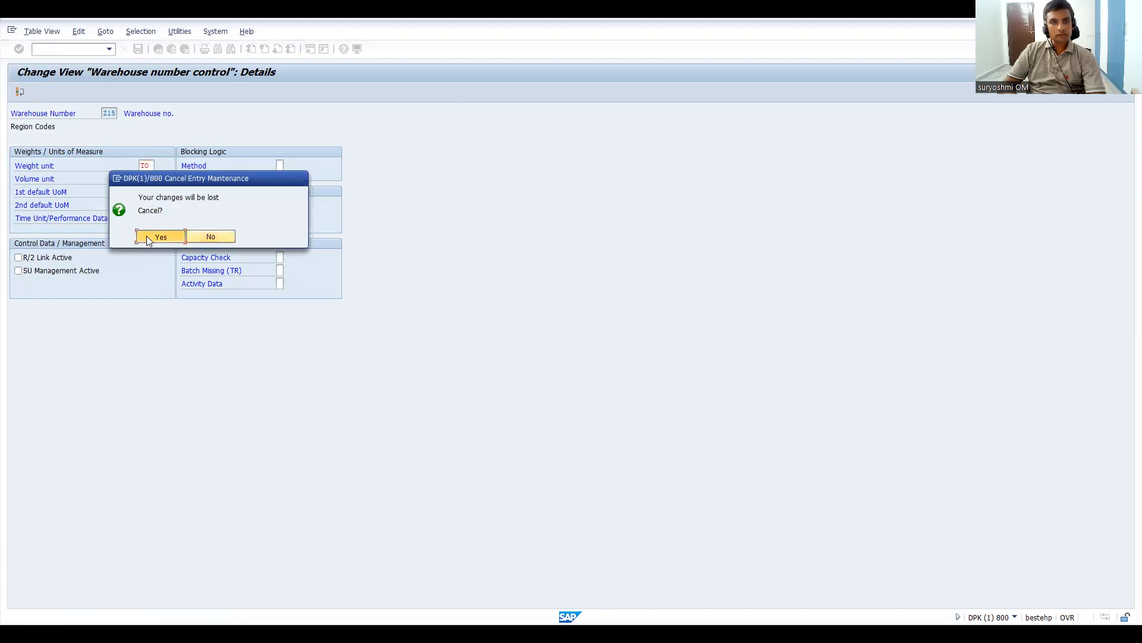
click(148, 238)
Step: Open warehouse Z05's details, try L as the 2nd default UoM, and clear the value again
double_click(84, 141)
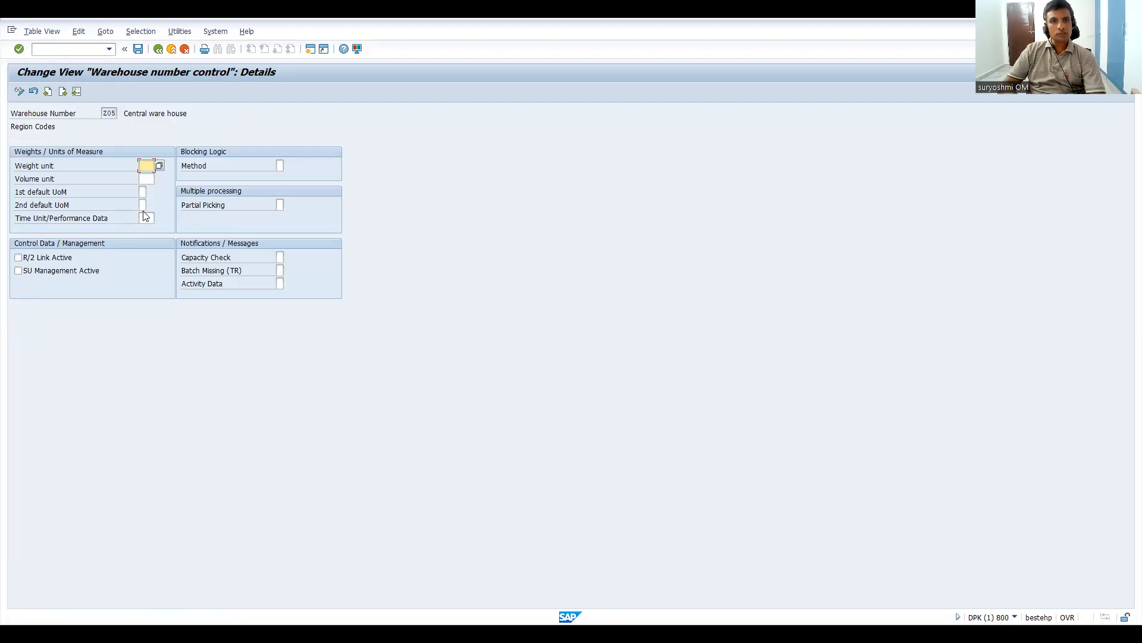
click(143, 192)
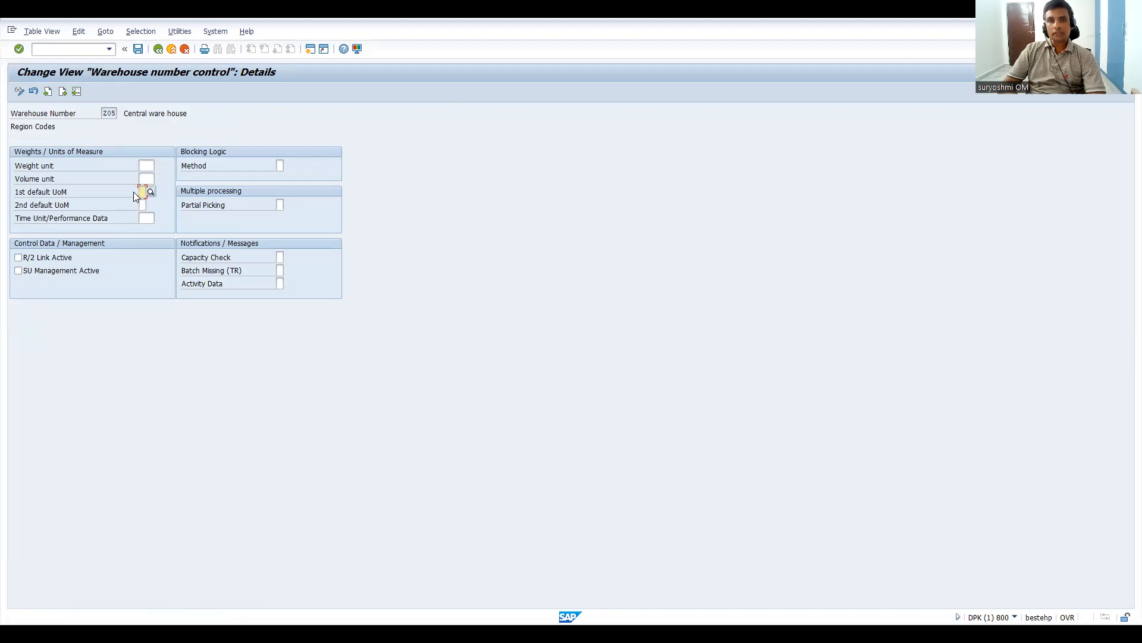
click(145, 205)
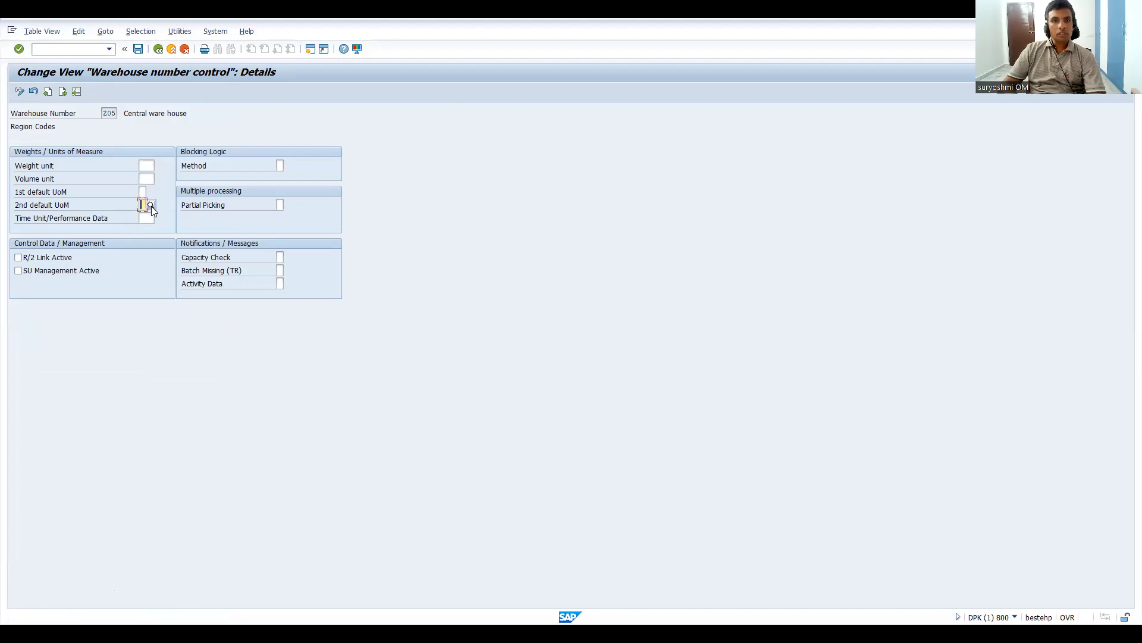
click(142, 191)
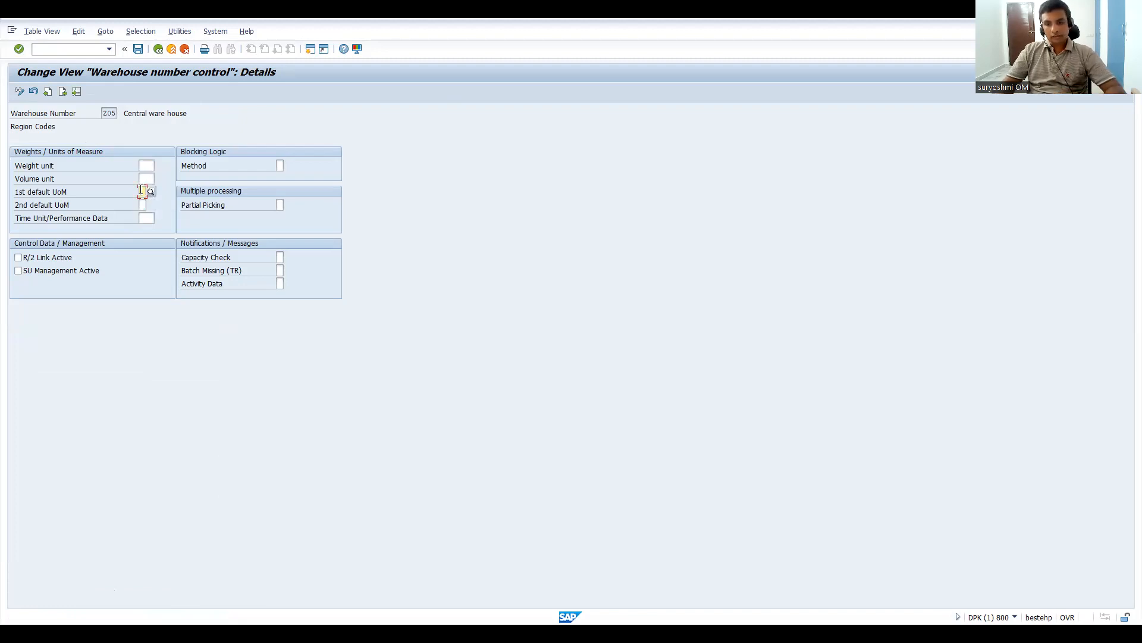
click(144, 204)
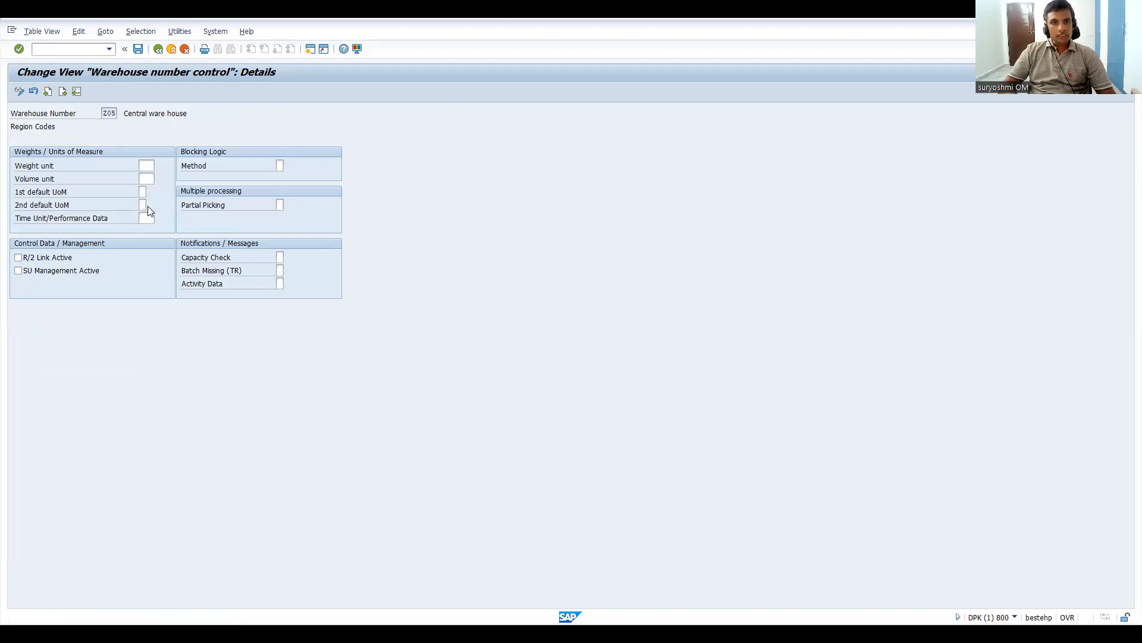
double_click(87, 185)
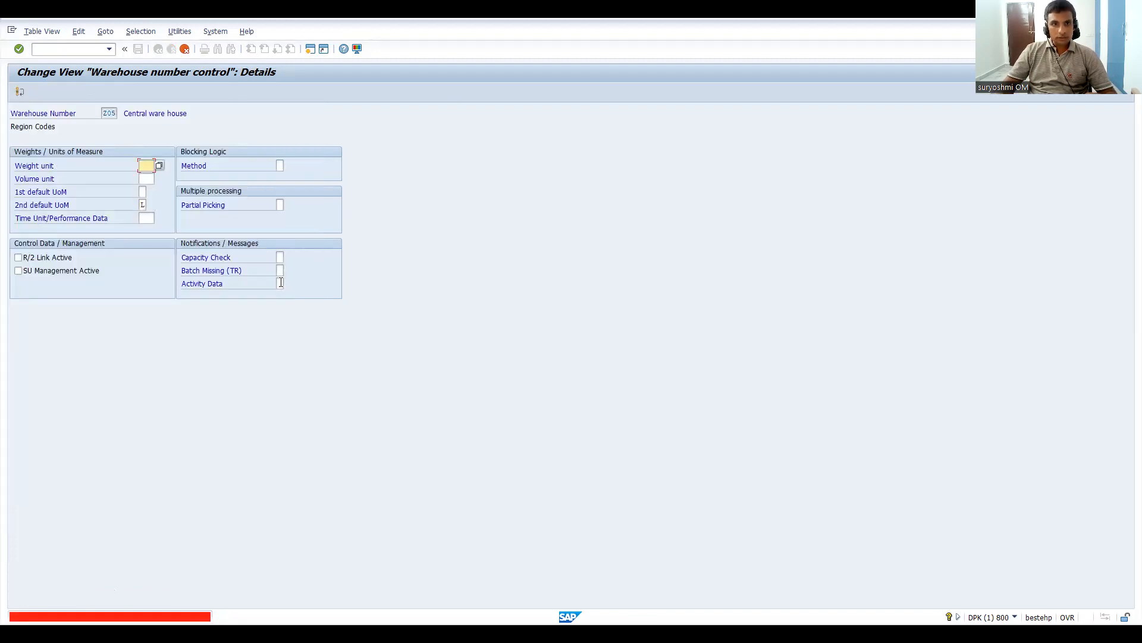
click(143, 205)
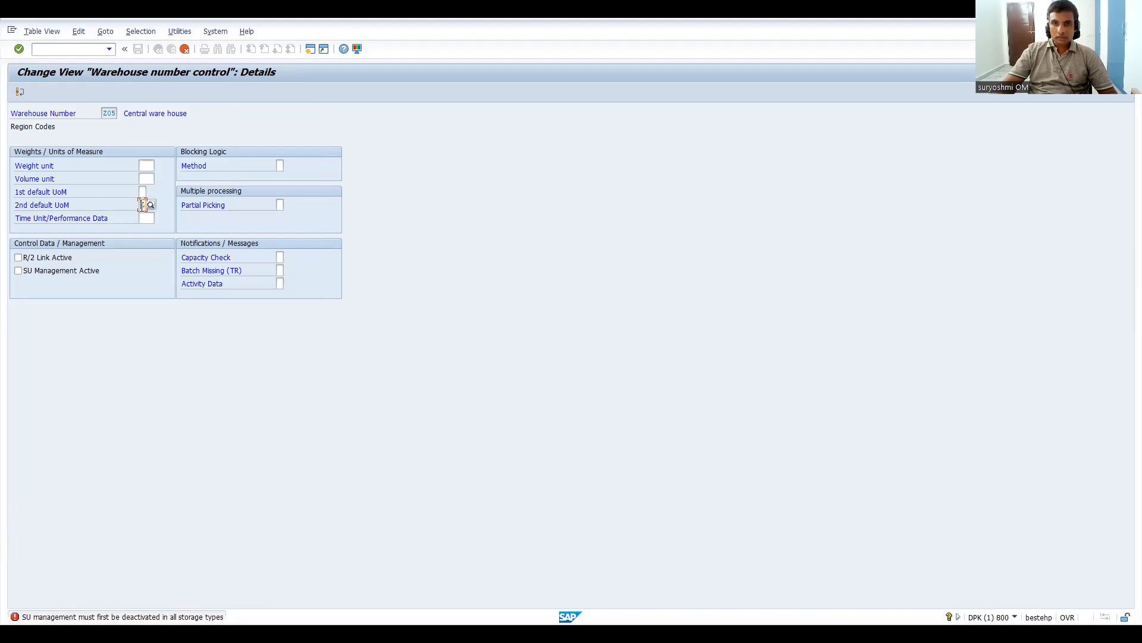
Step: Review the possible blocking logic methods for warehouse Z05, comparing blocking per warehouse number, per storage bin and shared
click(279, 166)
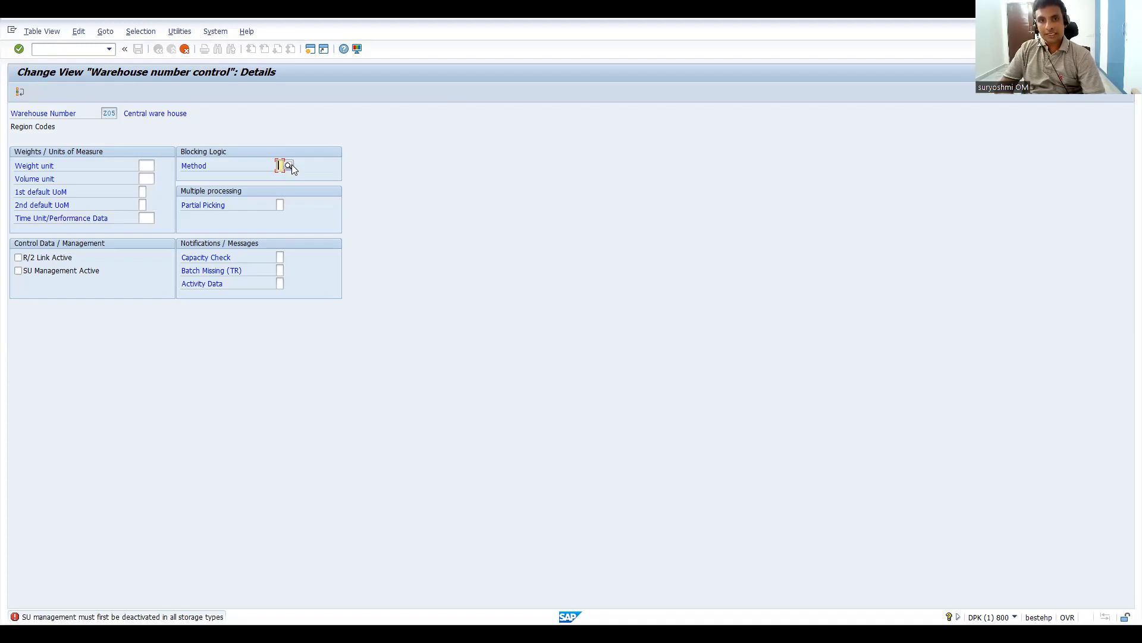
click(290, 165)
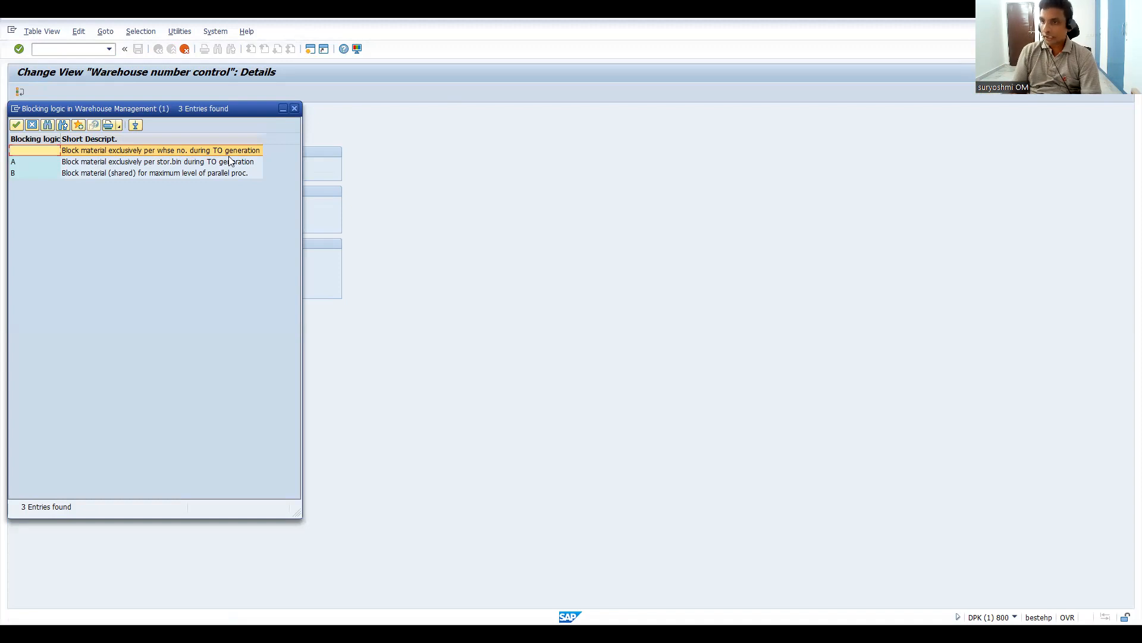
click(154, 163)
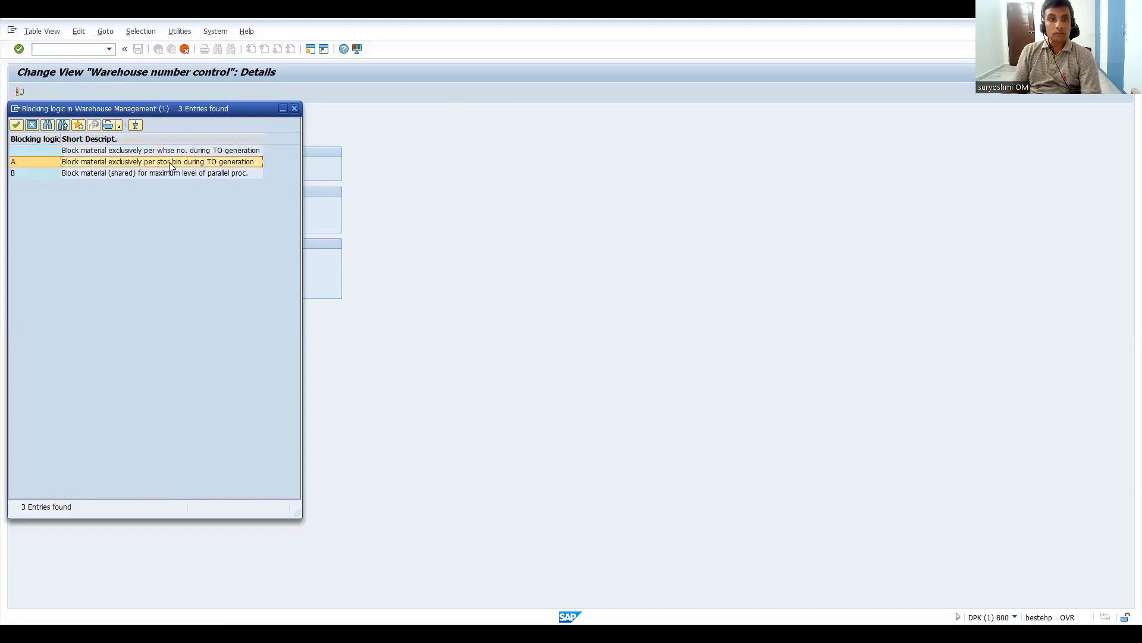
click(113, 175)
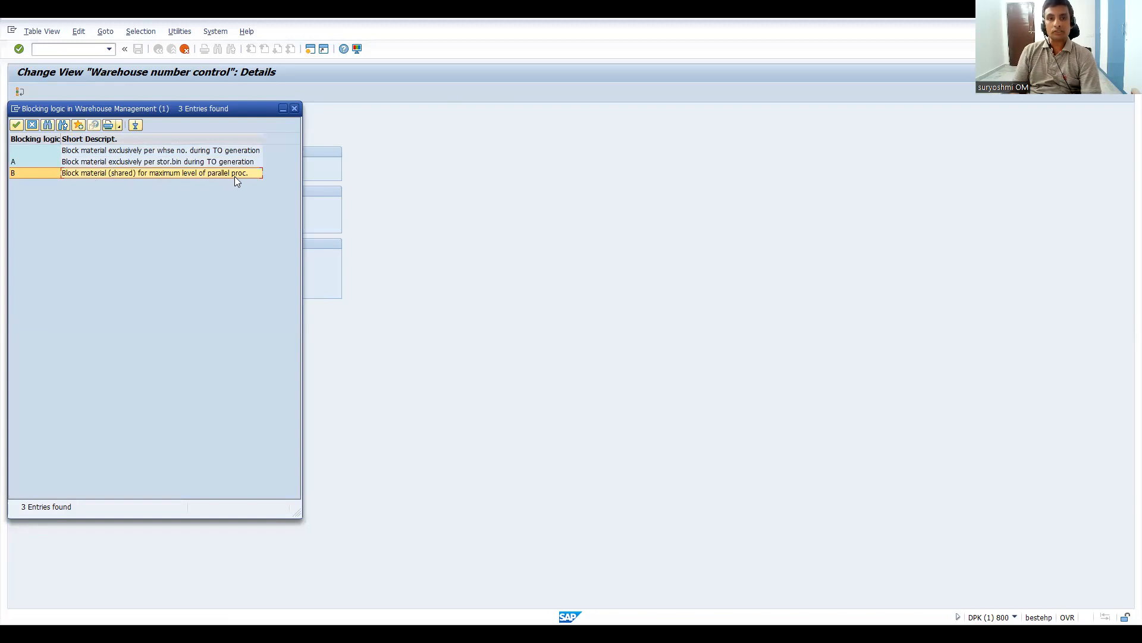
click(134, 161)
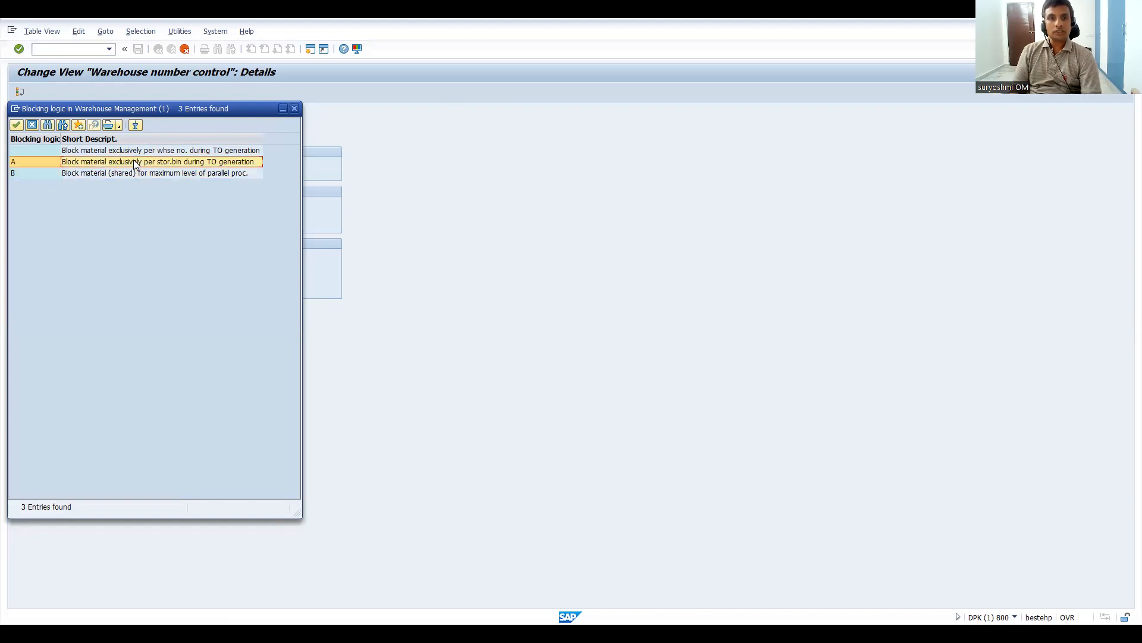
click(134, 150)
Step: Try blocking logic method A, exclusive blocking per storage bin during TO generation, for warehouse Z05, and clear it again
click(134, 162)
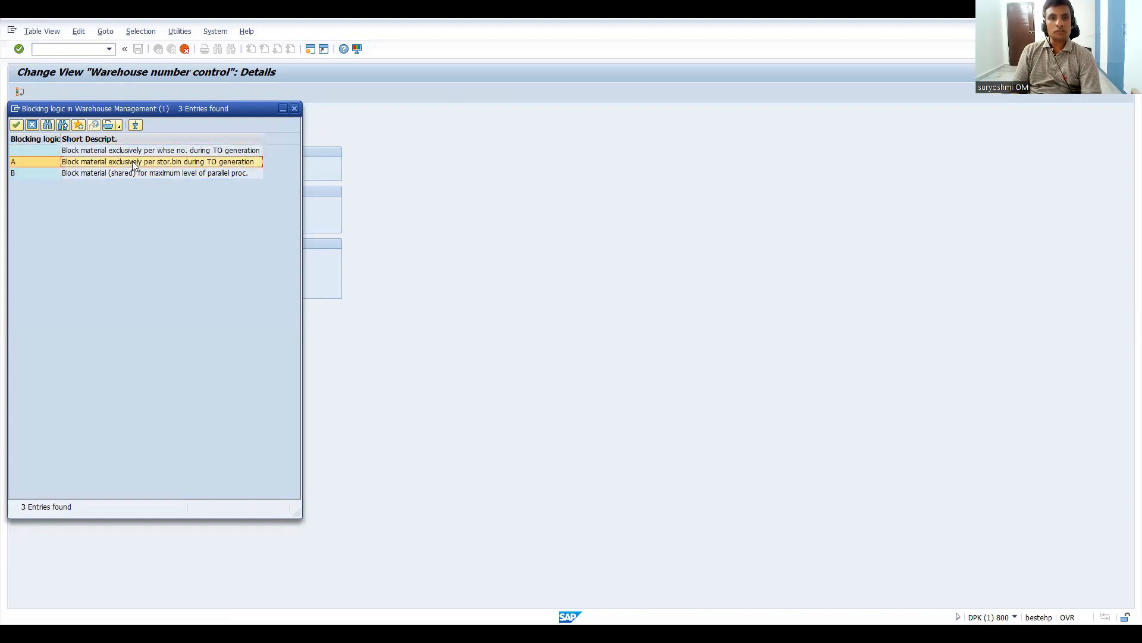
double_click(133, 162)
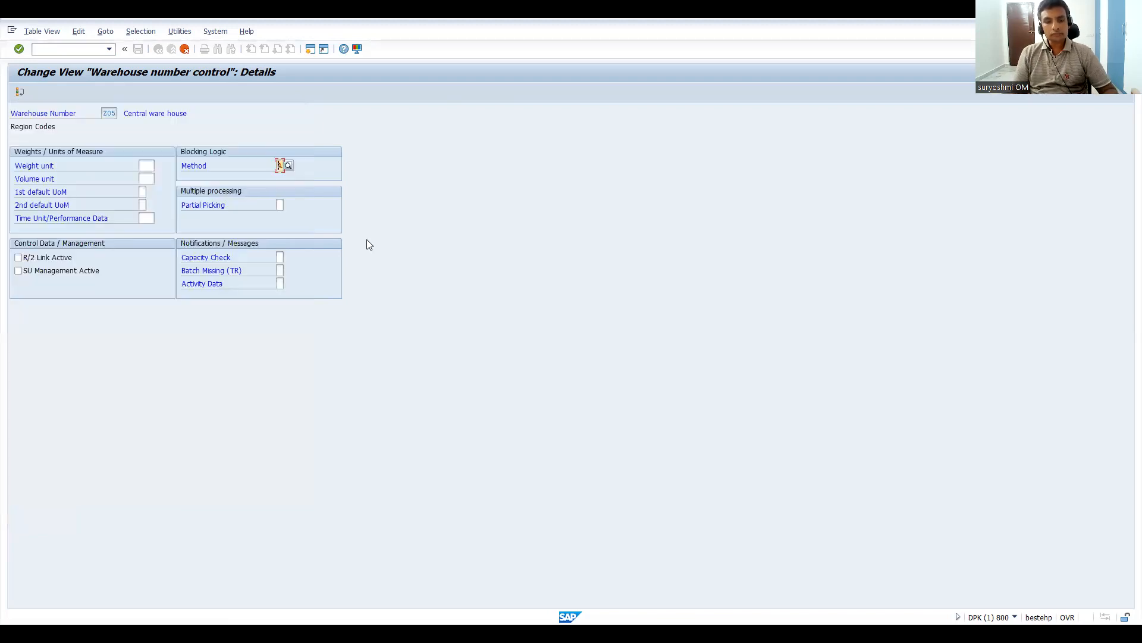
key(F4)
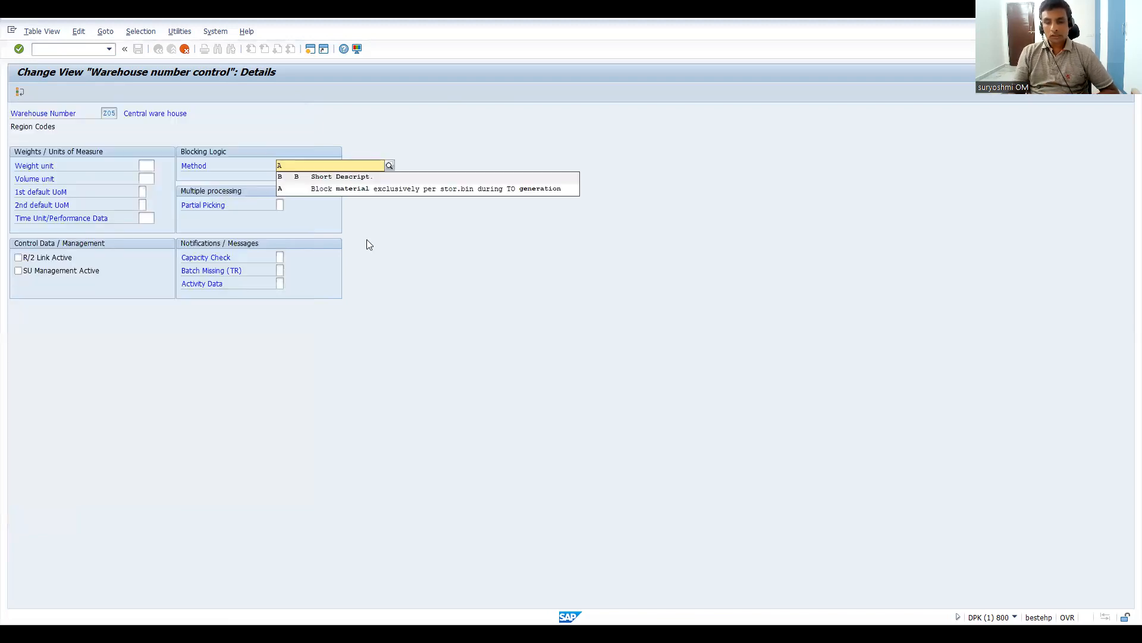
key(Return)
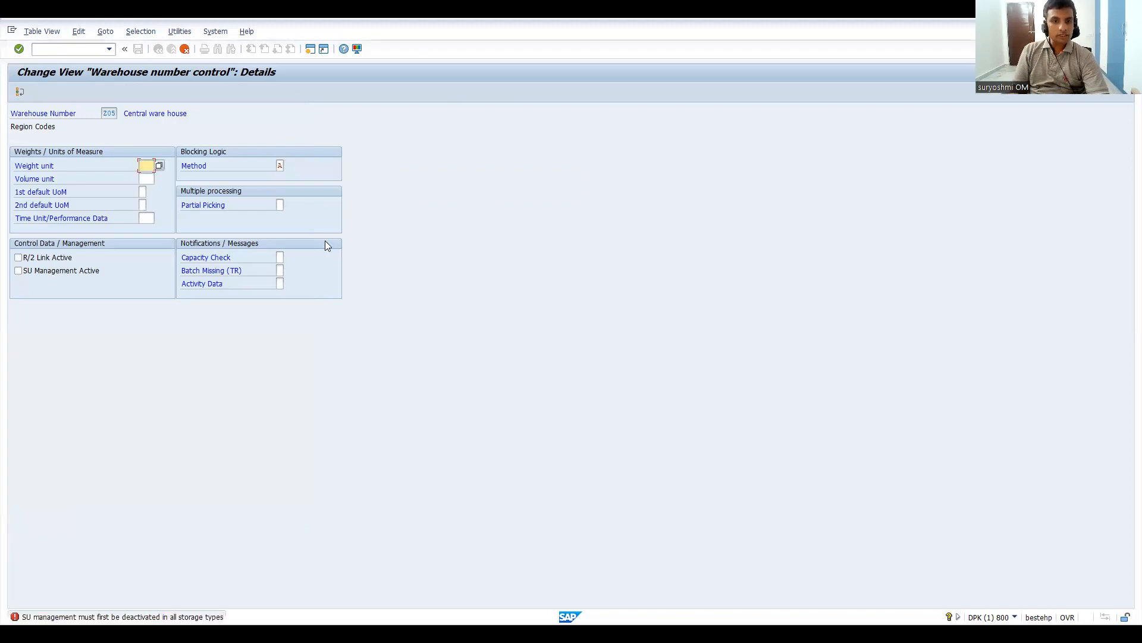
click(279, 166)
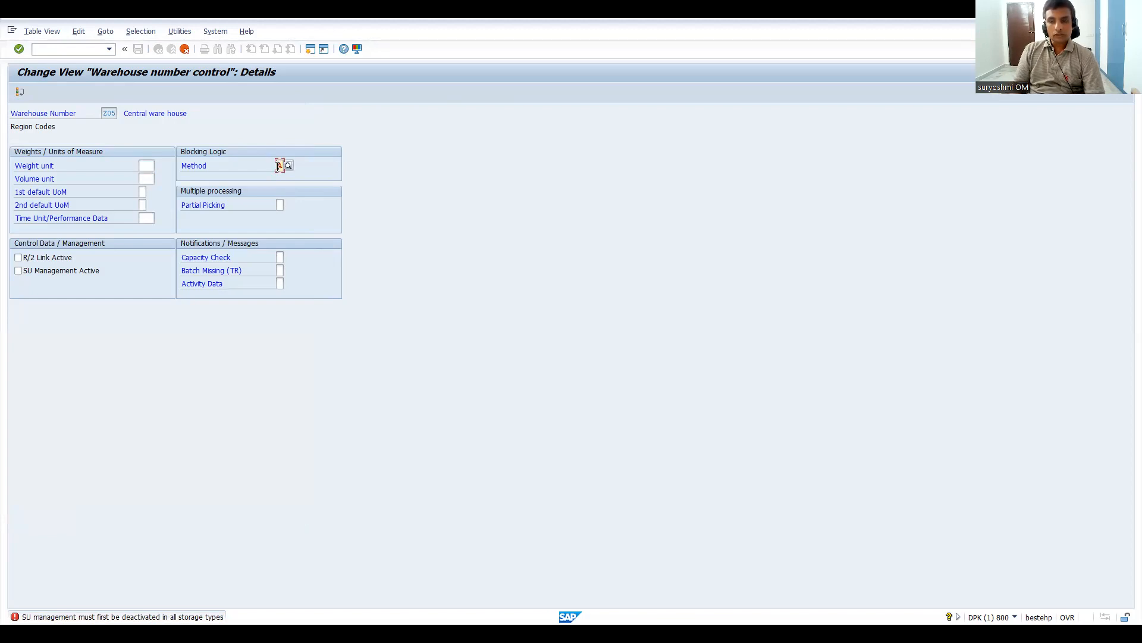
key(Return)
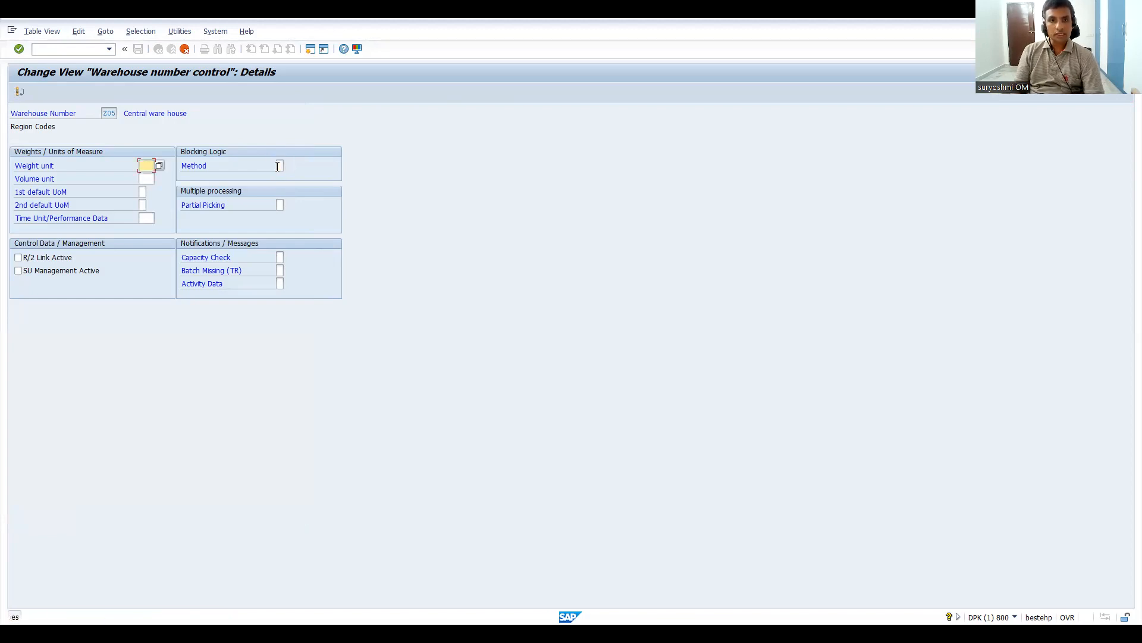
Step: Review the possible partial picking values for multiple processing in warehouse Z05, and close the list without choosing one
click(279, 206)
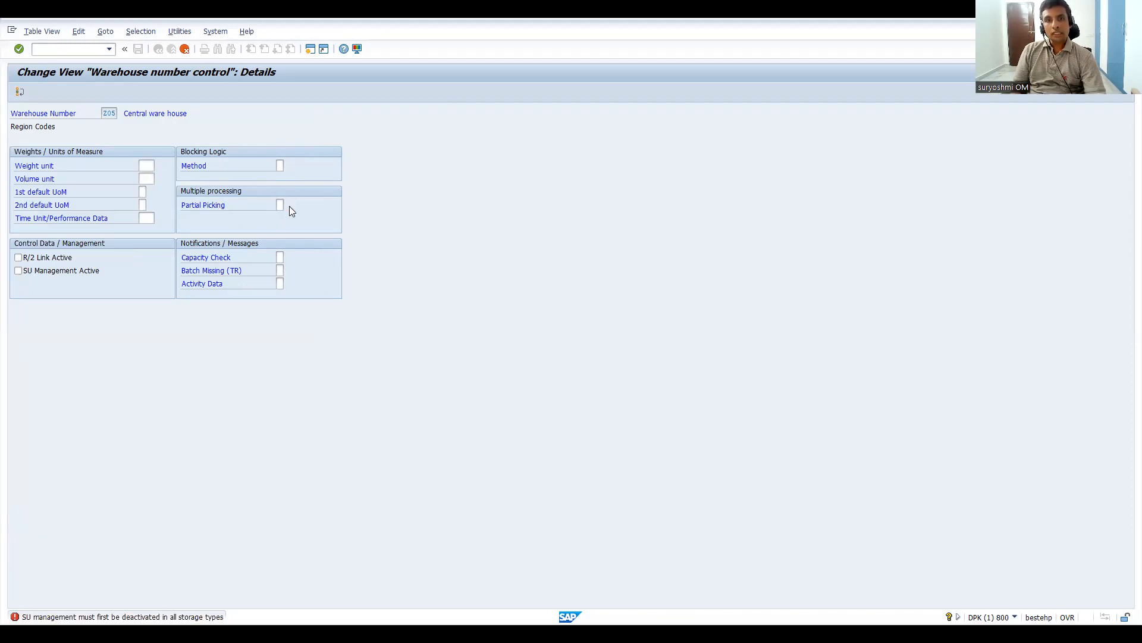
key(F4)
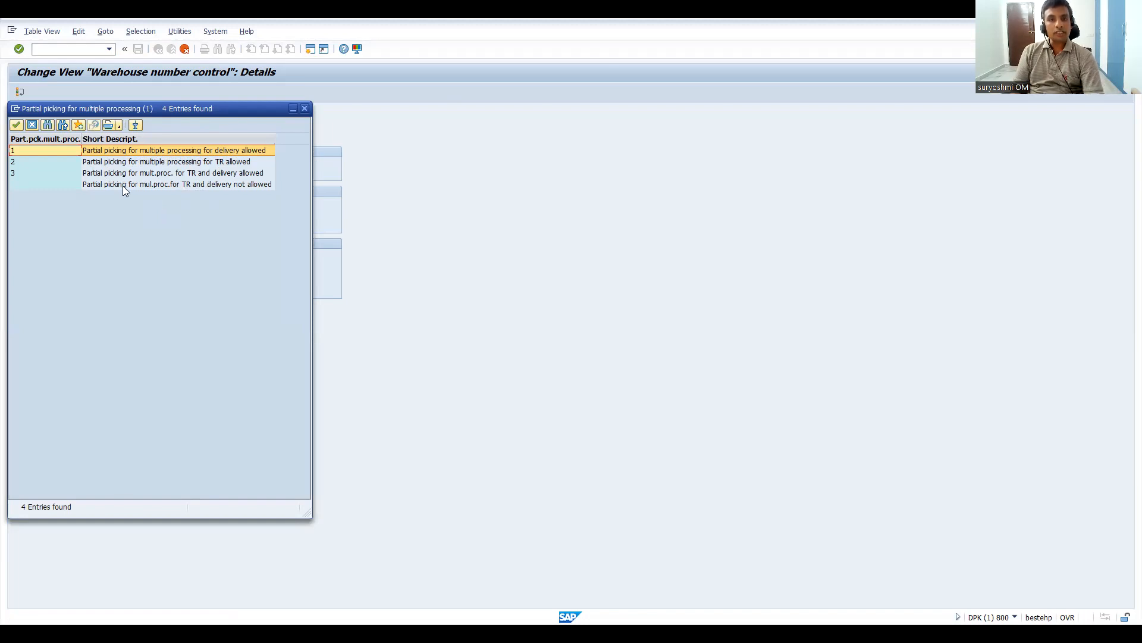
click(305, 109)
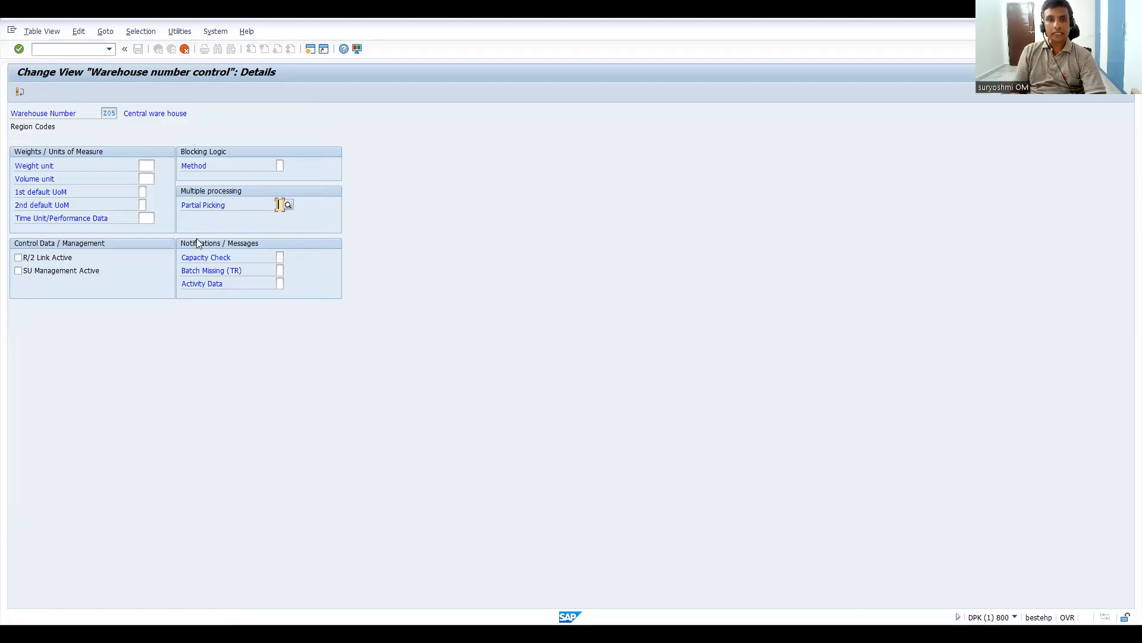
Step: Review the capacity check notification options for warehouse Z05, comparing no notification, F (Error) and W (Warning), without choosing one
click(279, 258)
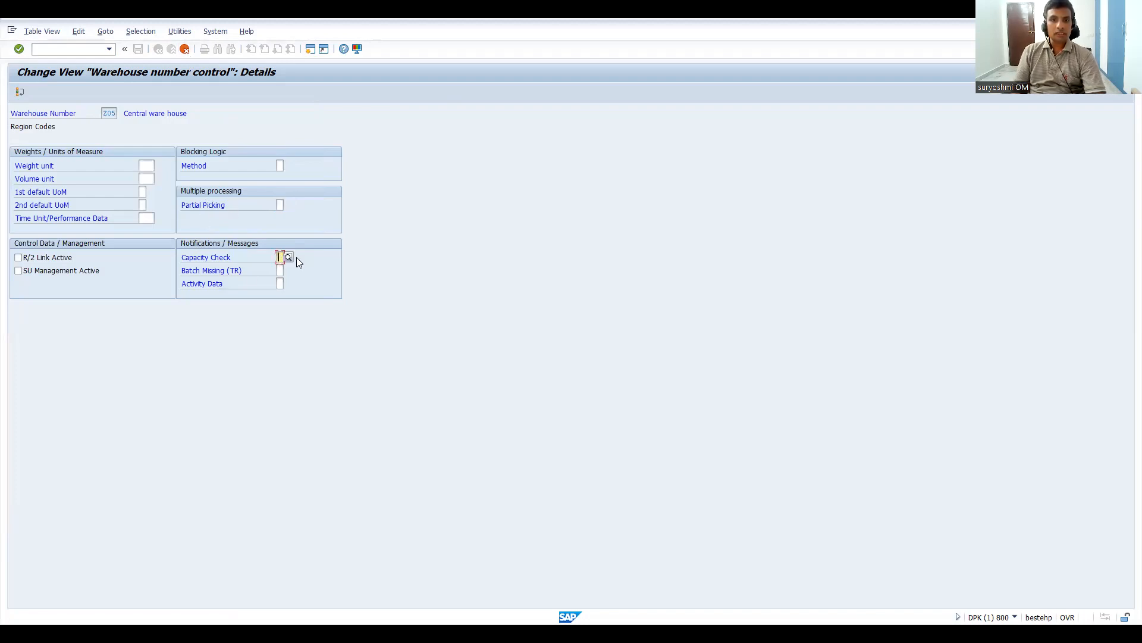
click(288, 257)
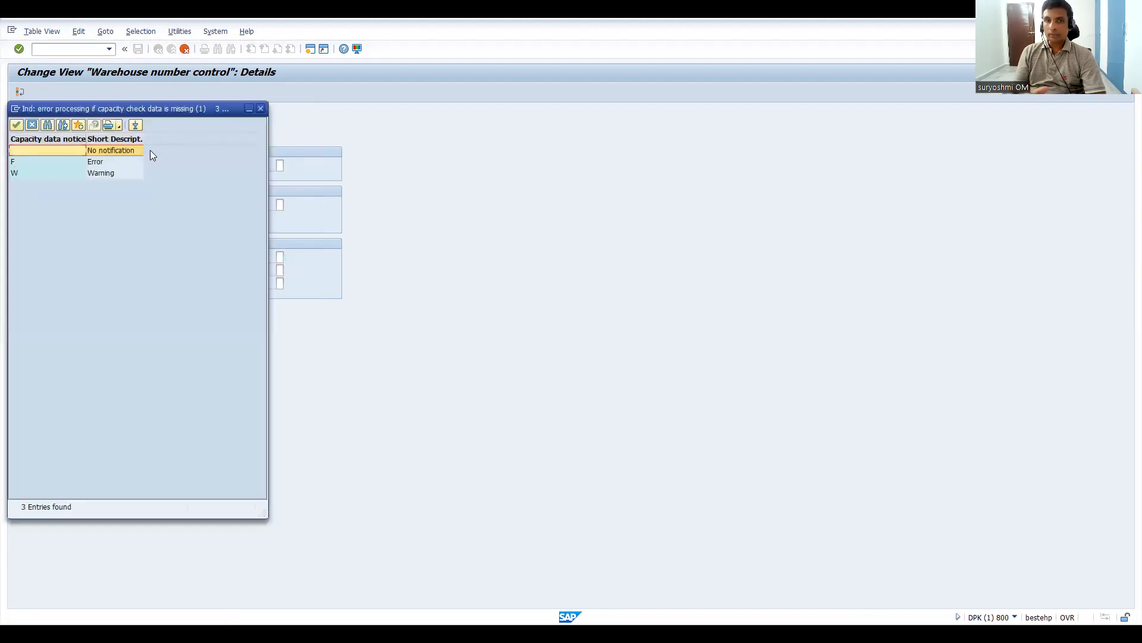
click(99, 162)
click(100, 173)
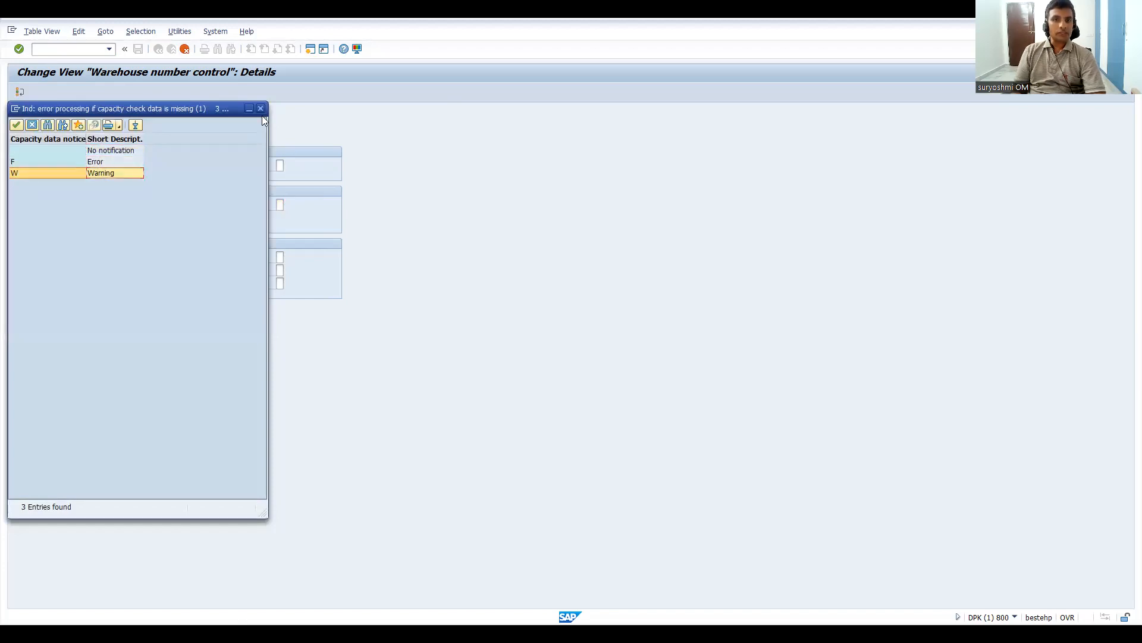
Step: Review the possible notification values for a missing batch in transfer requirements of warehouse Z05, and close the list without choosing one
click(285, 271)
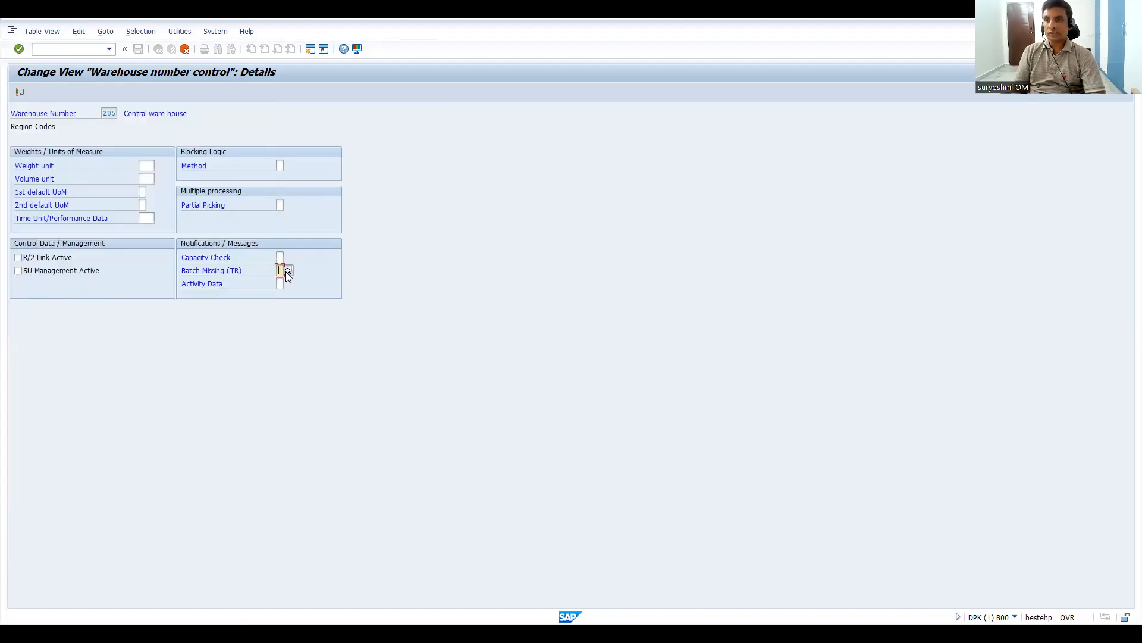
click(286, 271)
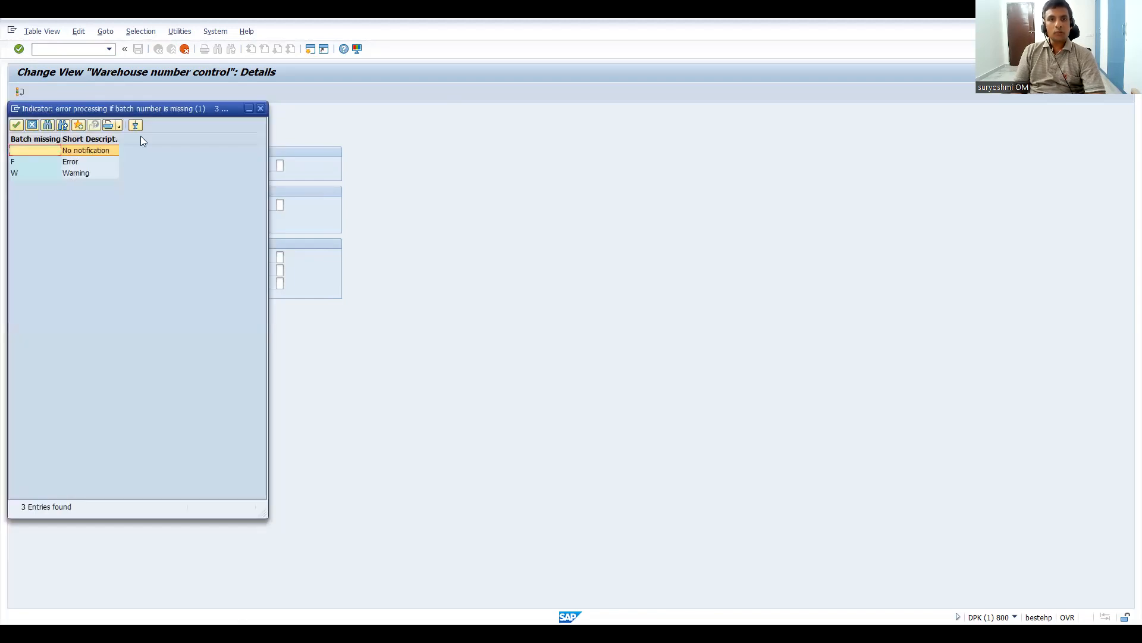
click(262, 108)
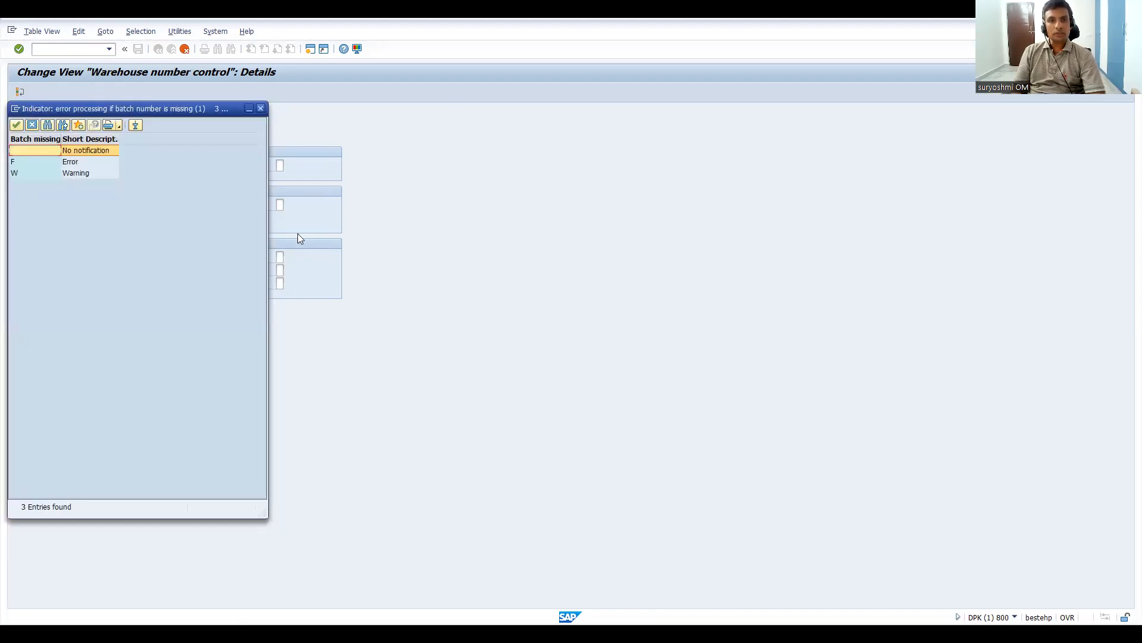
Step: Review the possible activity data message values for warehouse Z05 without choosing one, and return to the warehouse number control overview
click(279, 283)
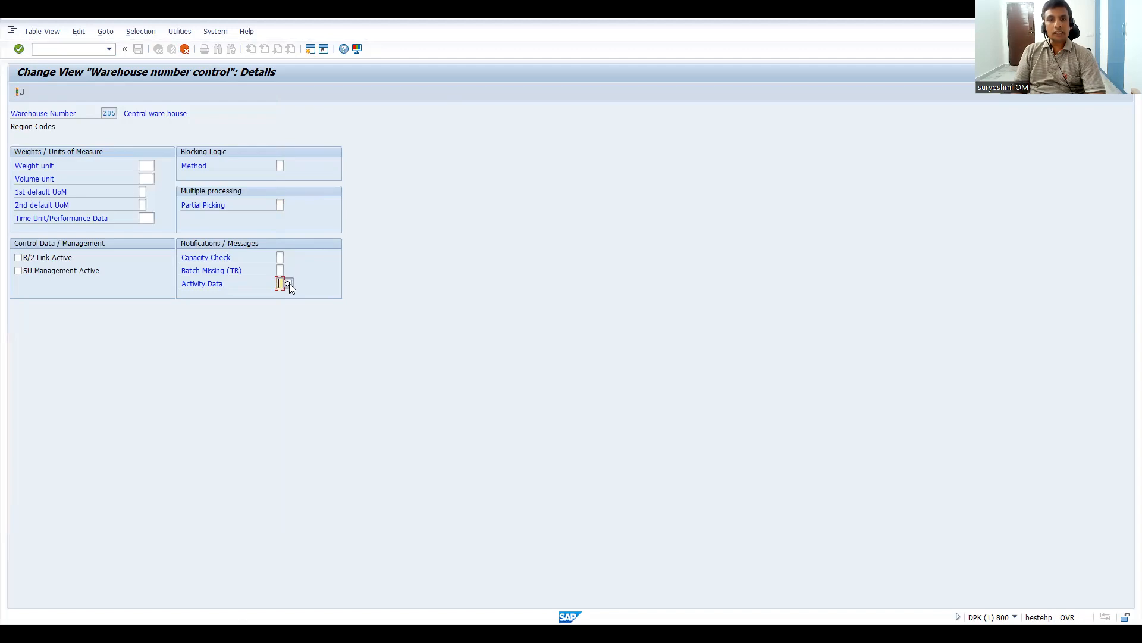
click(289, 283)
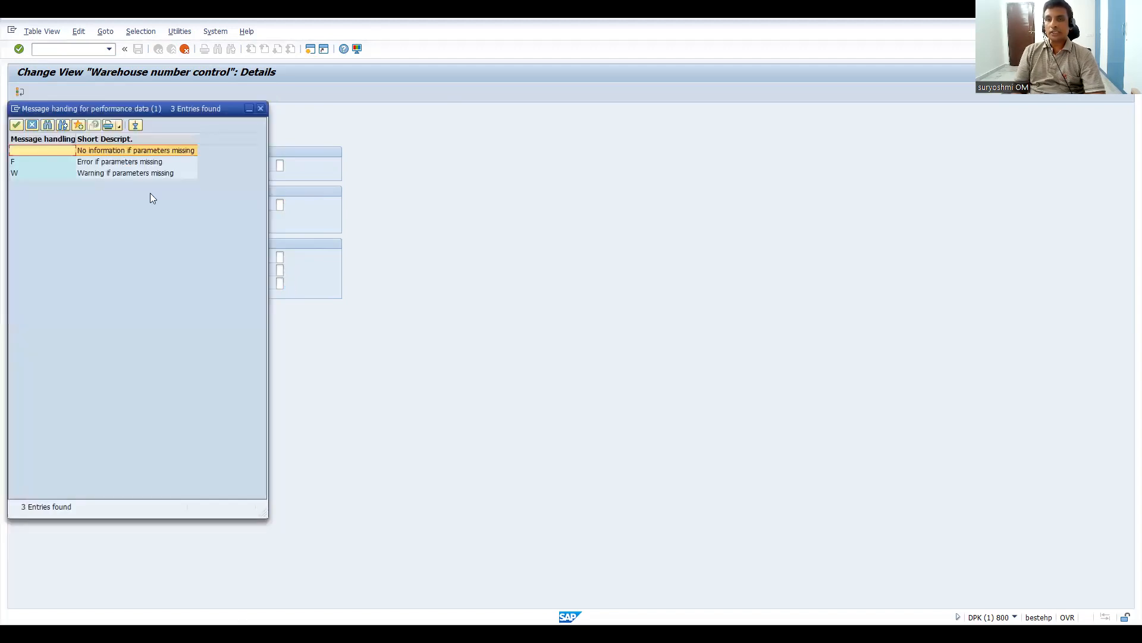
click(260, 109)
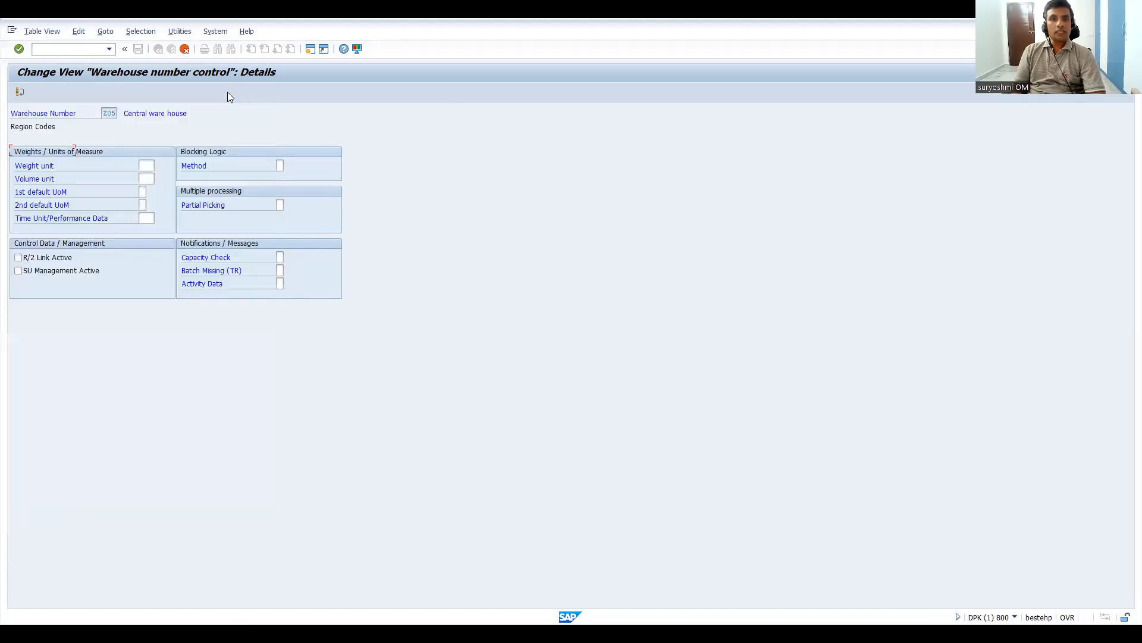
click(184, 50)
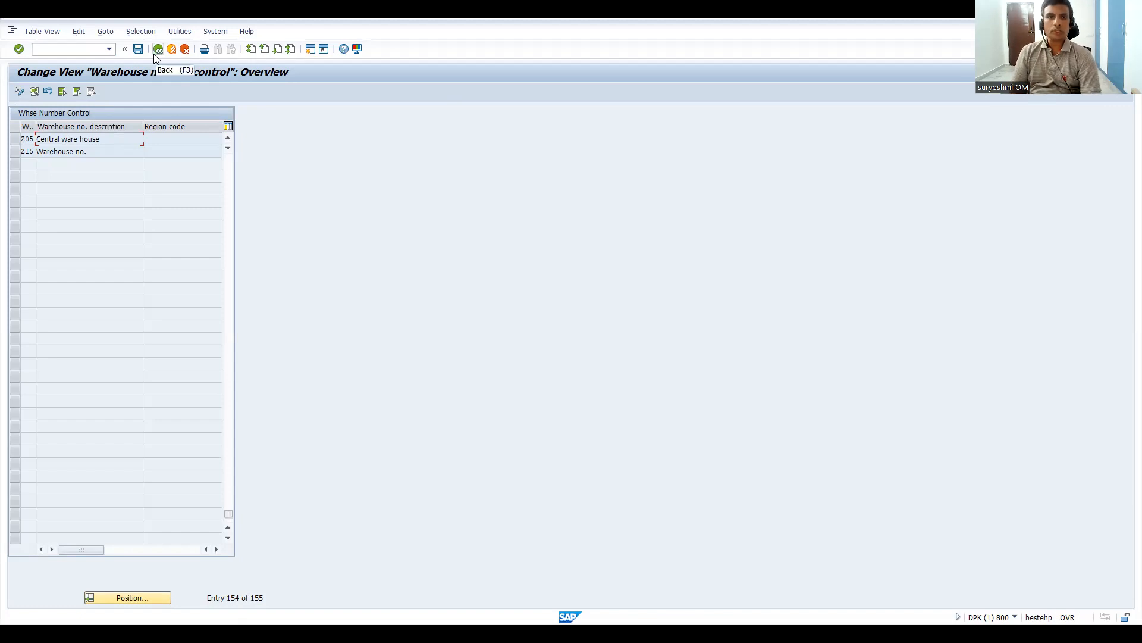
Step: Switch to the browser and look through the courses on the instructor's Udemy profile page, returning to the start of the profile
click(581, 34)
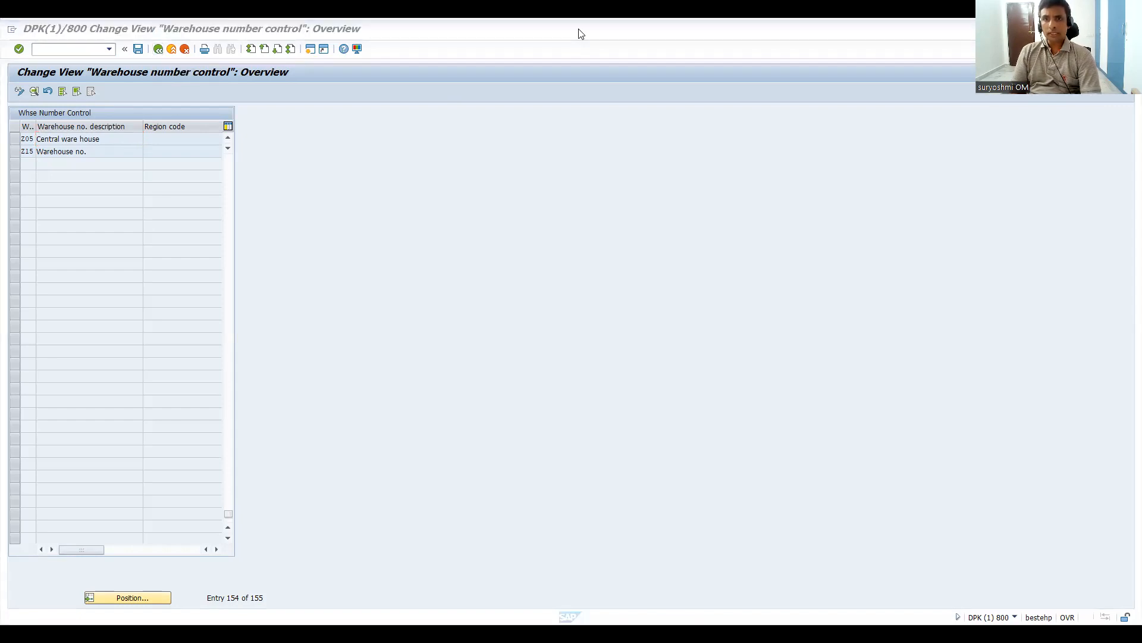
key(alt+Tab)
click(731, 24)
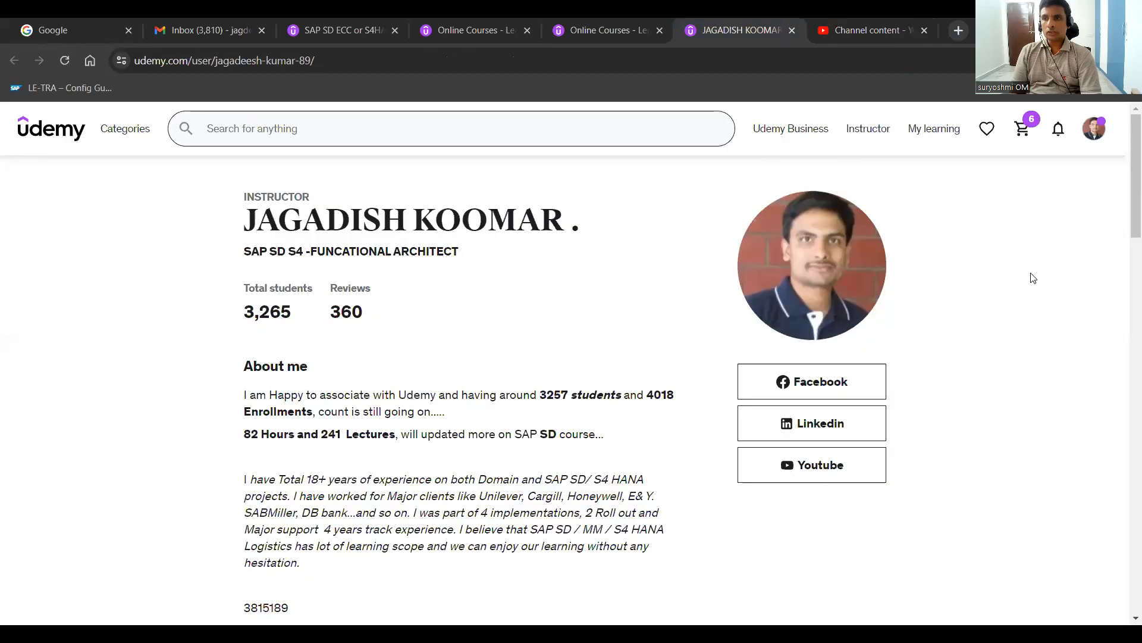
drag(1126, 194, 1125, 320)
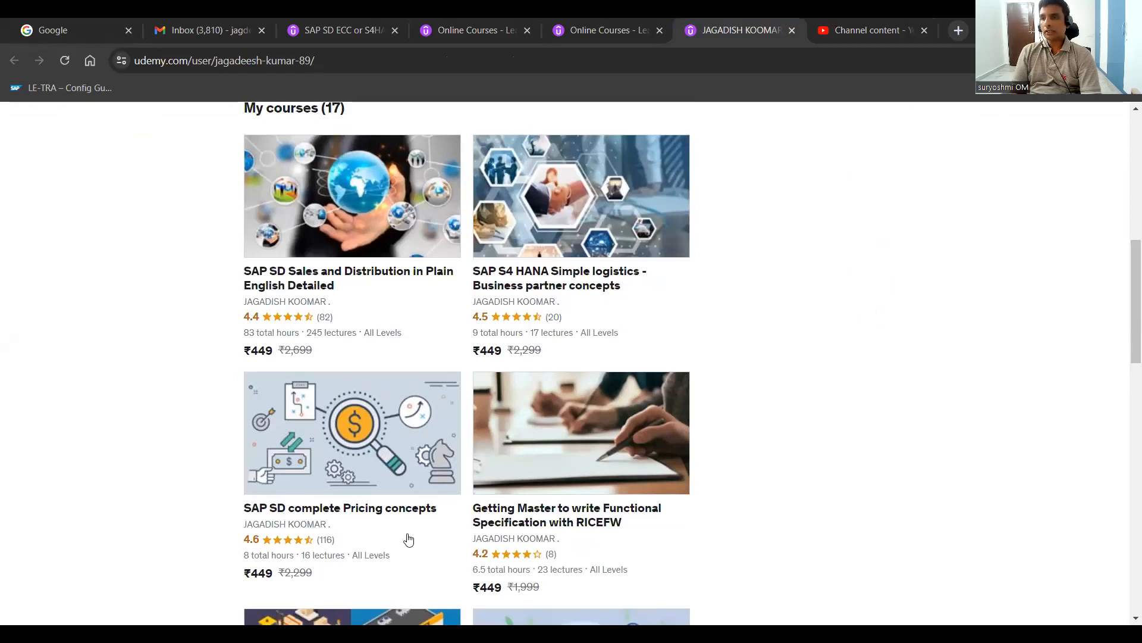
drag(1124, 319, 1110, 198)
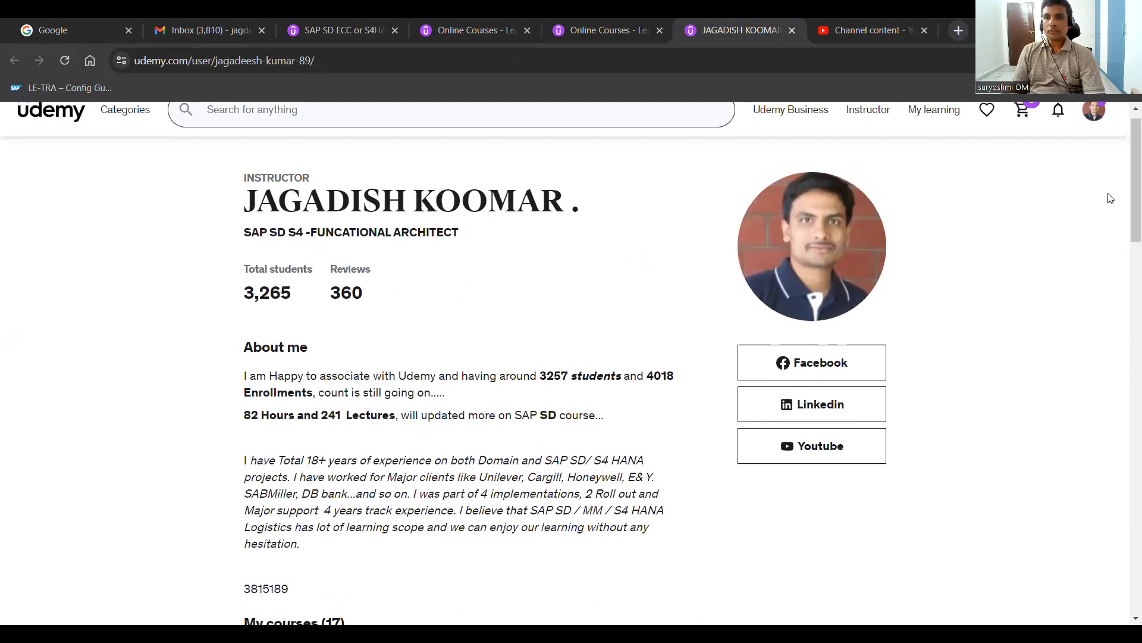